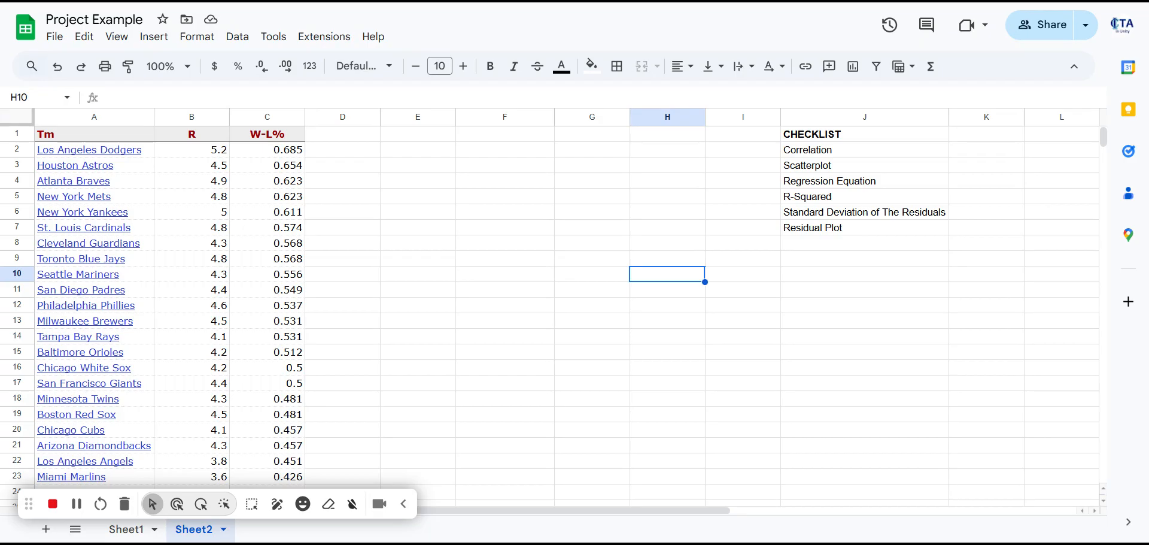
- Go through the checklist items in column J one by one, from Correlation to Residual Plot
{"action": "left_click", "coordinate": [818, 157]}
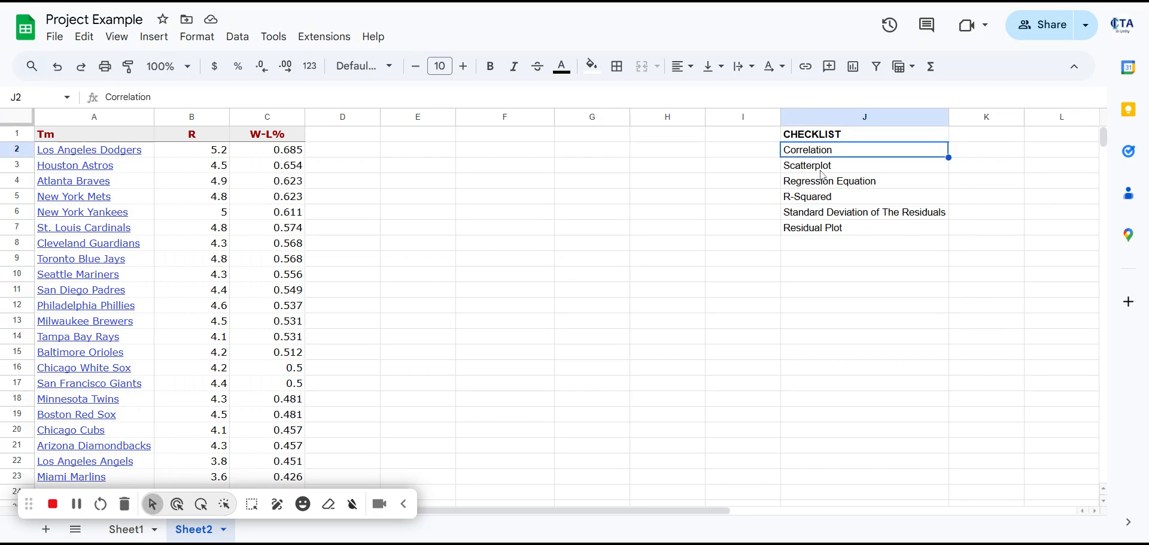
{"action": "left_click", "coordinate": [823, 172]}
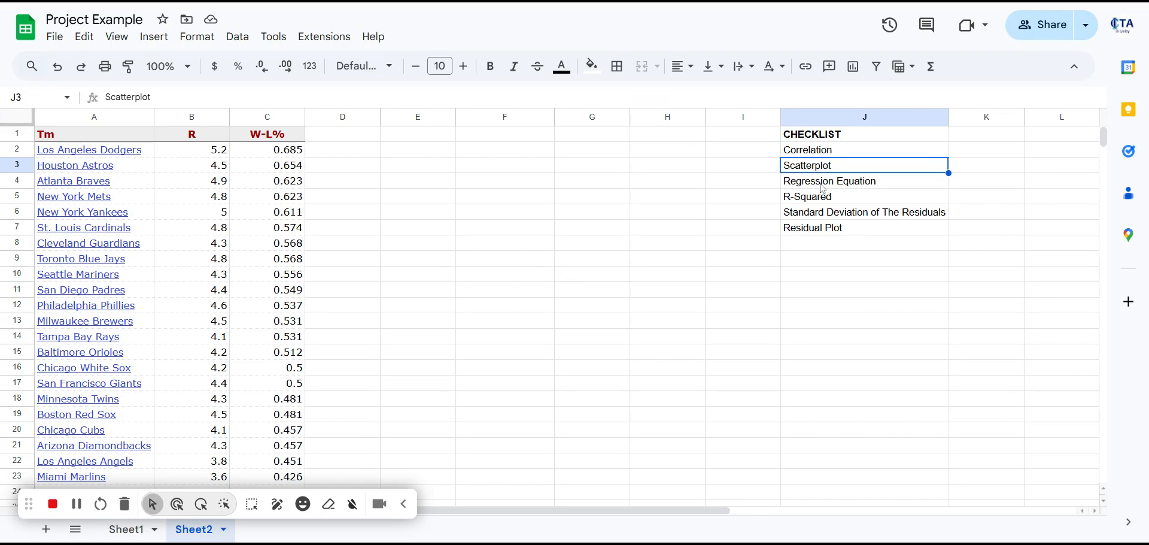
{"action": "left_click", "coordinate": [823, 188]}
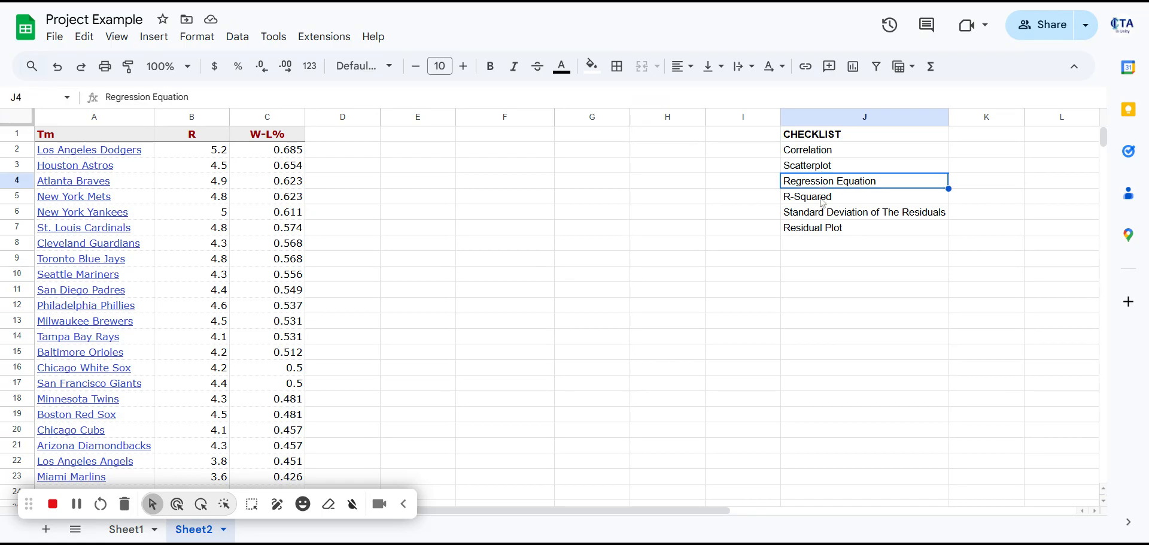
{"action": "left_click", "coordinate": [824, 202]}
{"action": "left_click", "coordinate": [826, 216]}
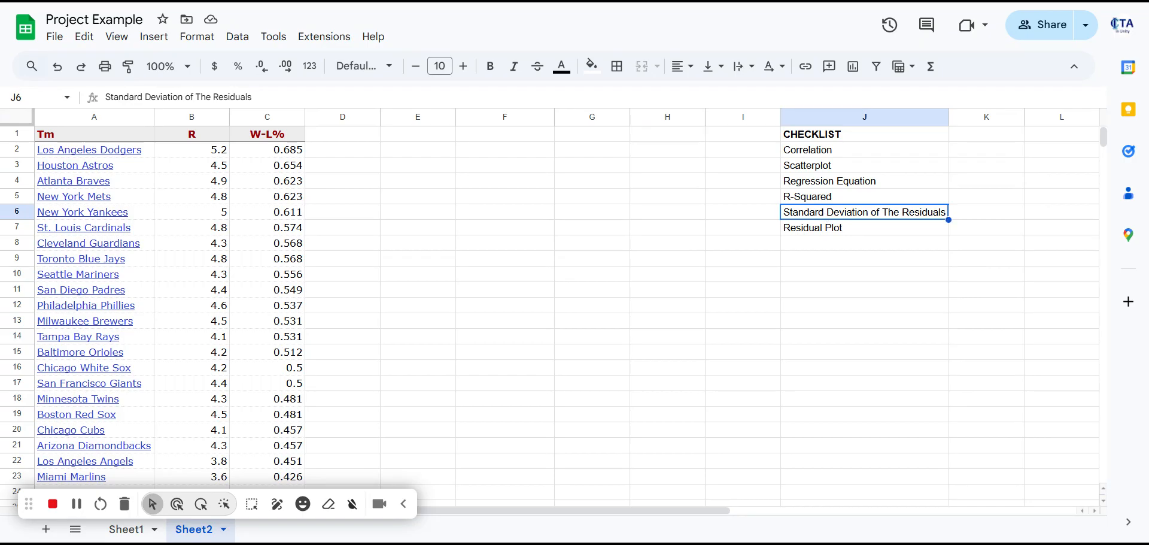
{"action": "left_click", "coordinate": [831, 231]}
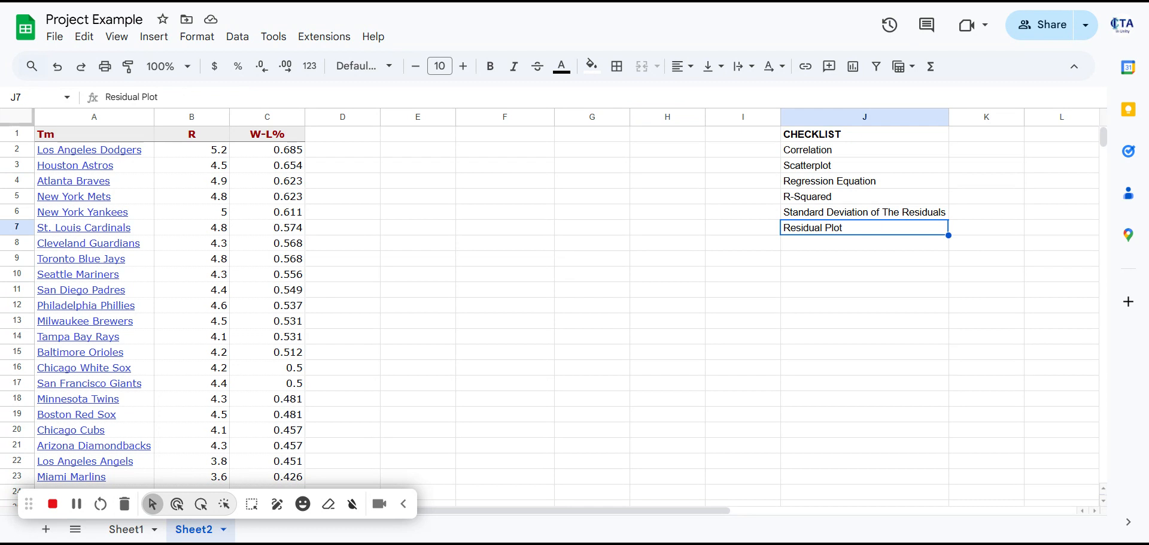
- Begin a CORREL formula in cell K2 with the runs data B2:B31 as its first range
{"action": "left_click", "coordinate": [990, 153]}
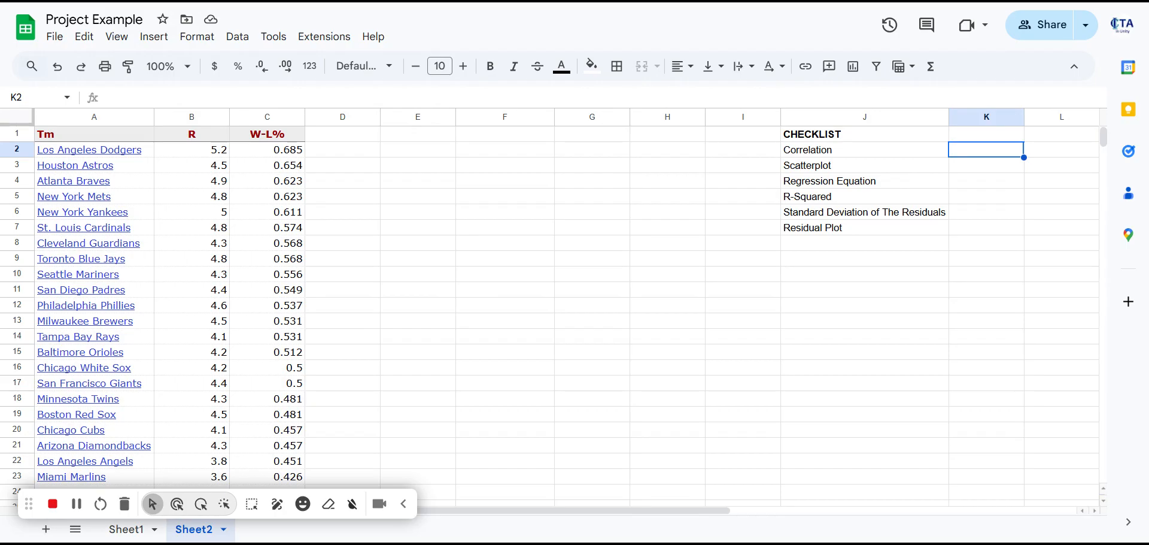
{"action": "type", "text": "="}
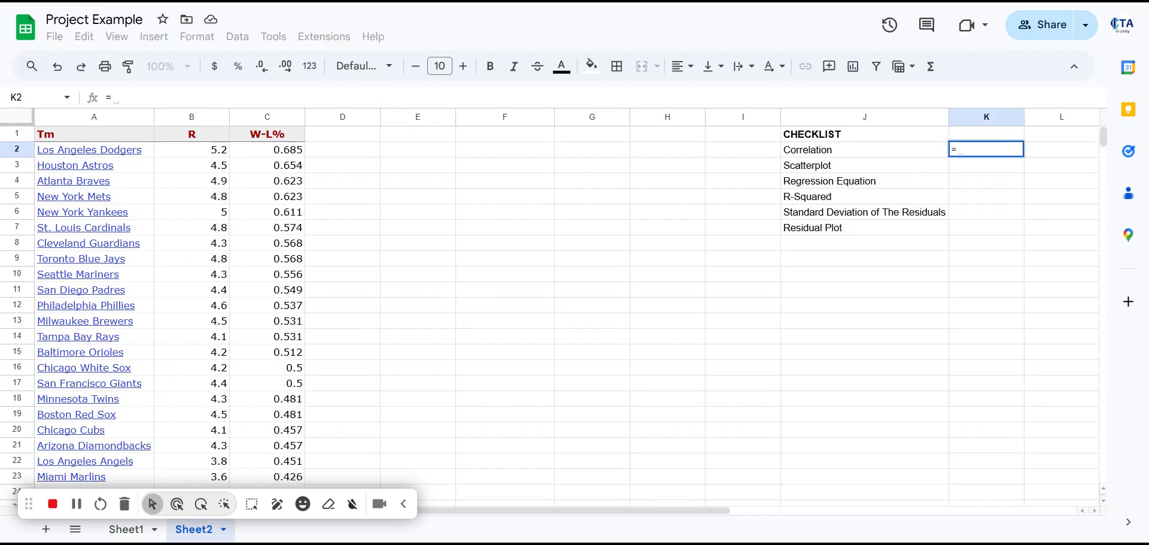
{"action": "type", "text": "co"}
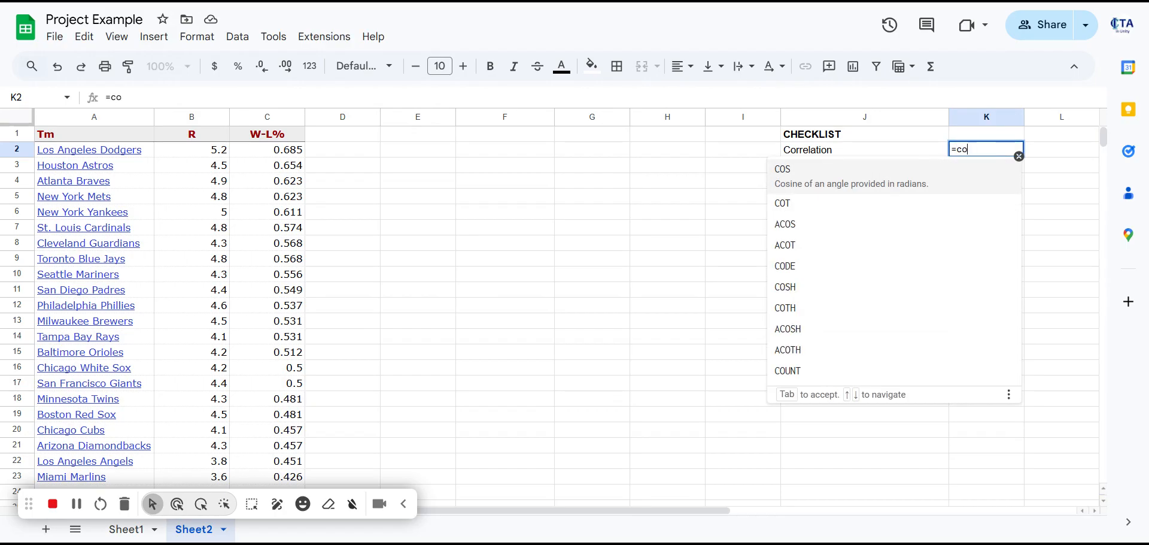
{"action": "type", "text": "rrel"}
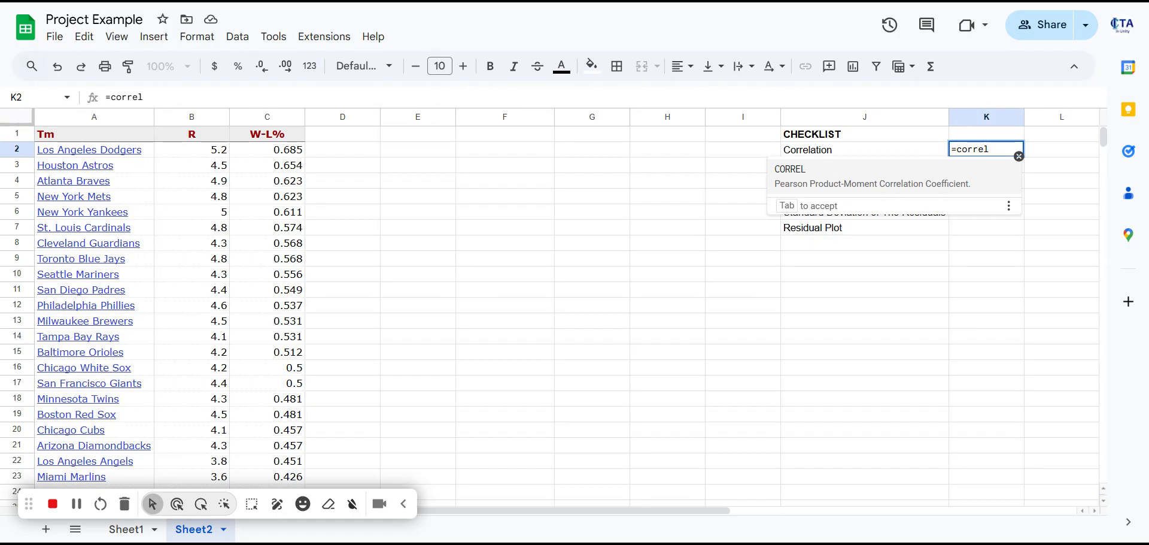
{"action": "type", "text": "("}
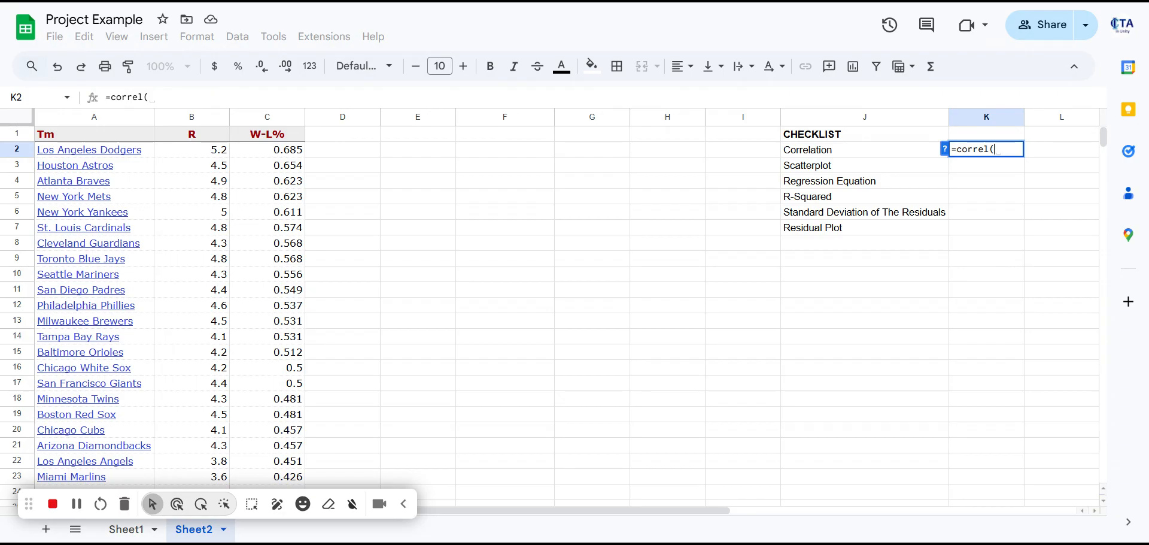
{"action": "left_click_drag", "start_coordinate": [198, 150], "coordinate": [210, 427]}
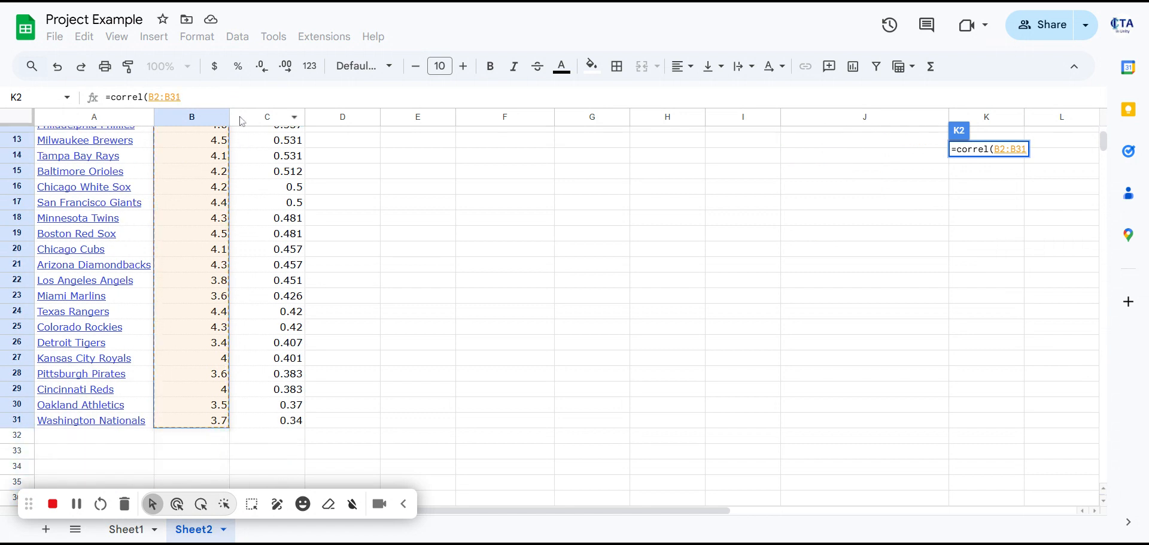
{"action": "left_click", "coordinate": [207, 99]}
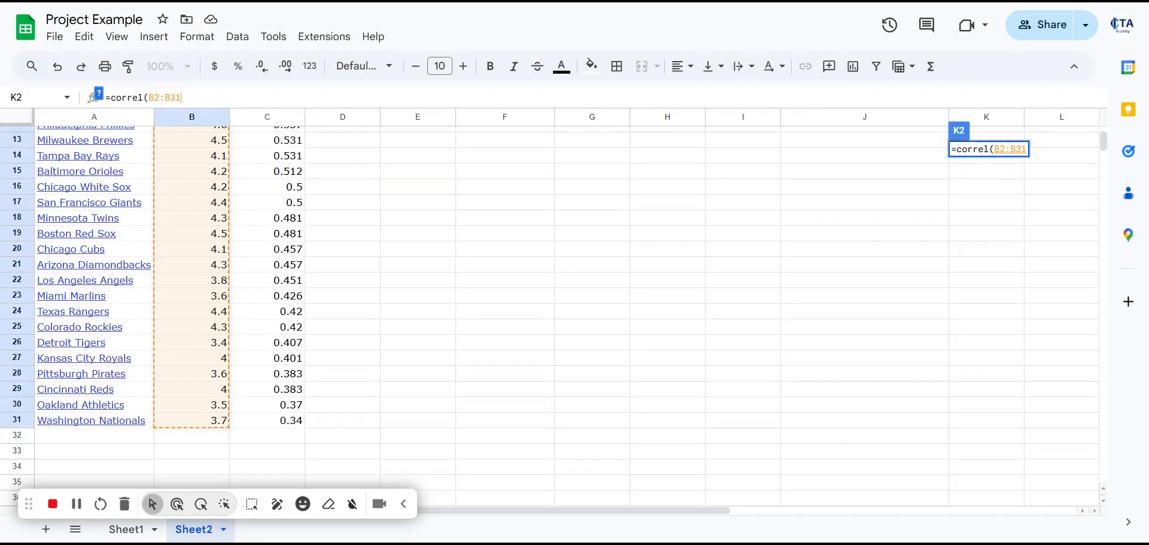
{"action": "type", "text": ","}
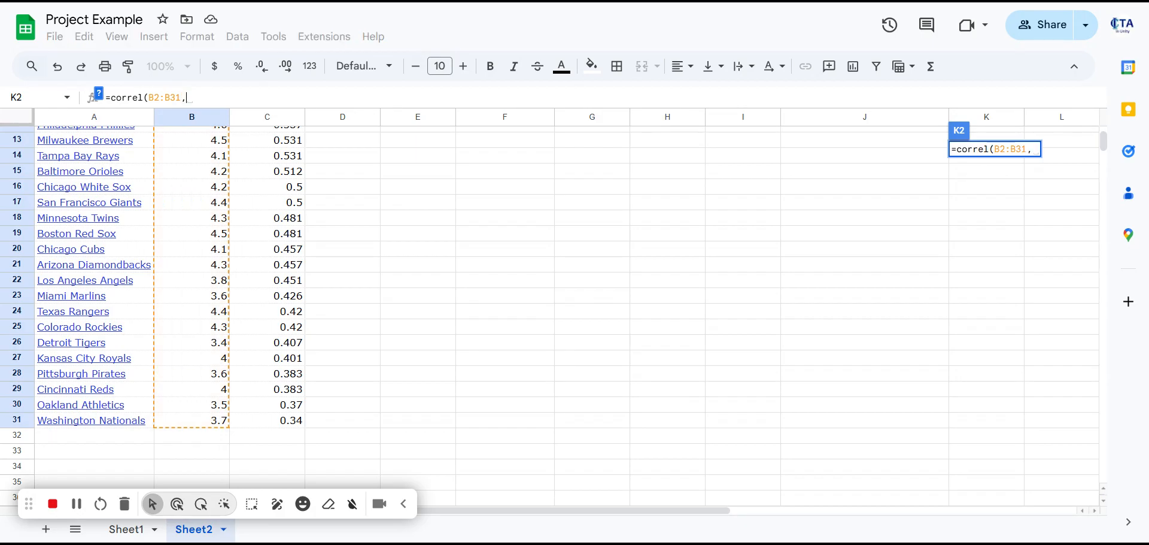
- Complete the K2 CORREL formula with C2:C31 as the second range and reject the suggested autofill for the cells below
{"action": "scroll", "coordinate": [284, 190], "scroll_direction": "up", "scroll_amount": 3}
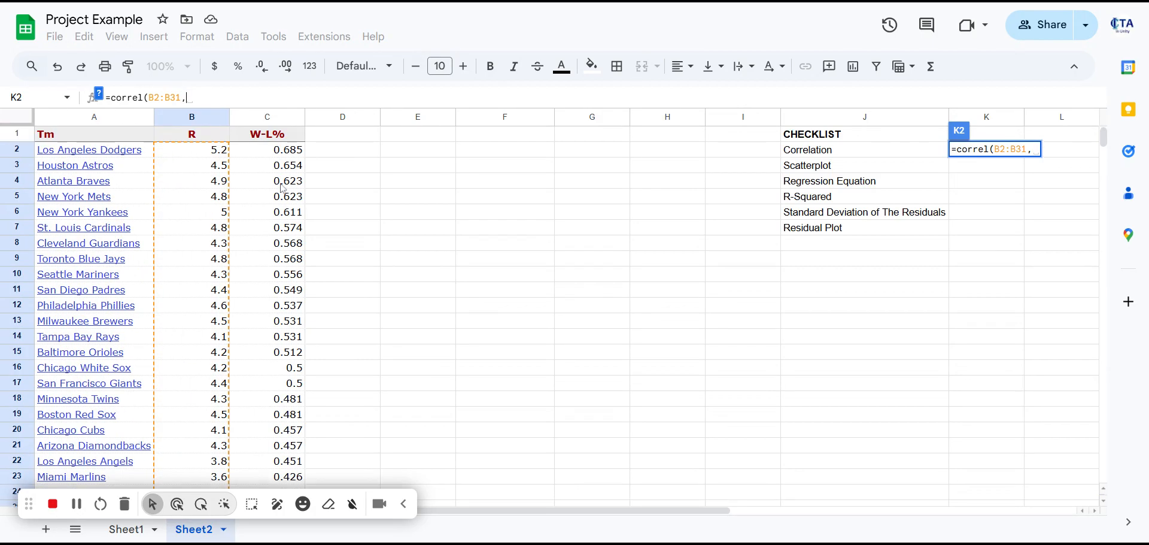
{"action": "left_click", "coordinate": [279, 151]}
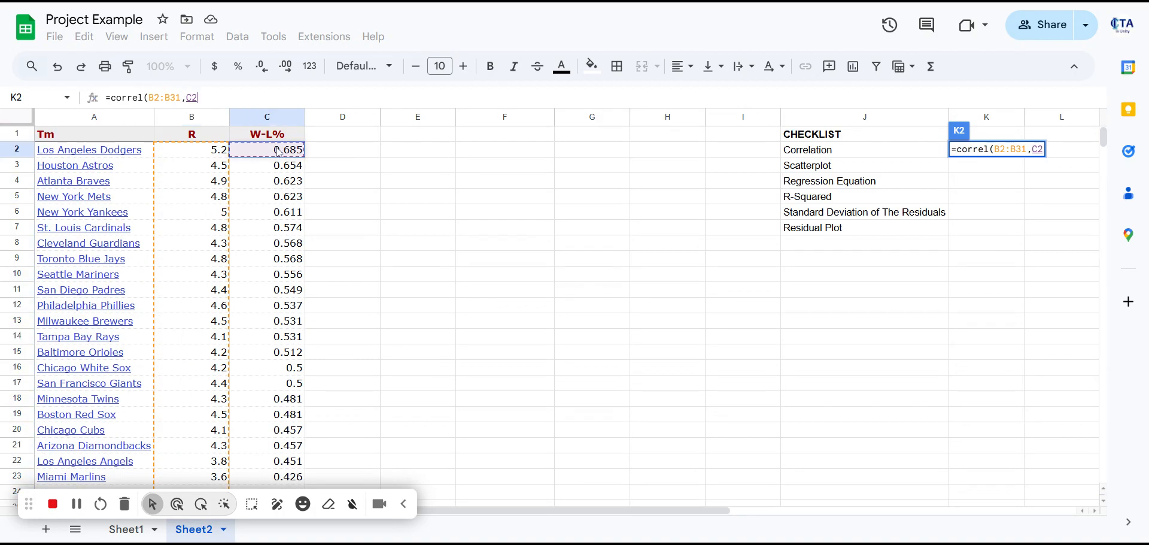
{"action": "left_click_drag", "start_coordinate": [280, 151], "coordinate": [293, 396]}
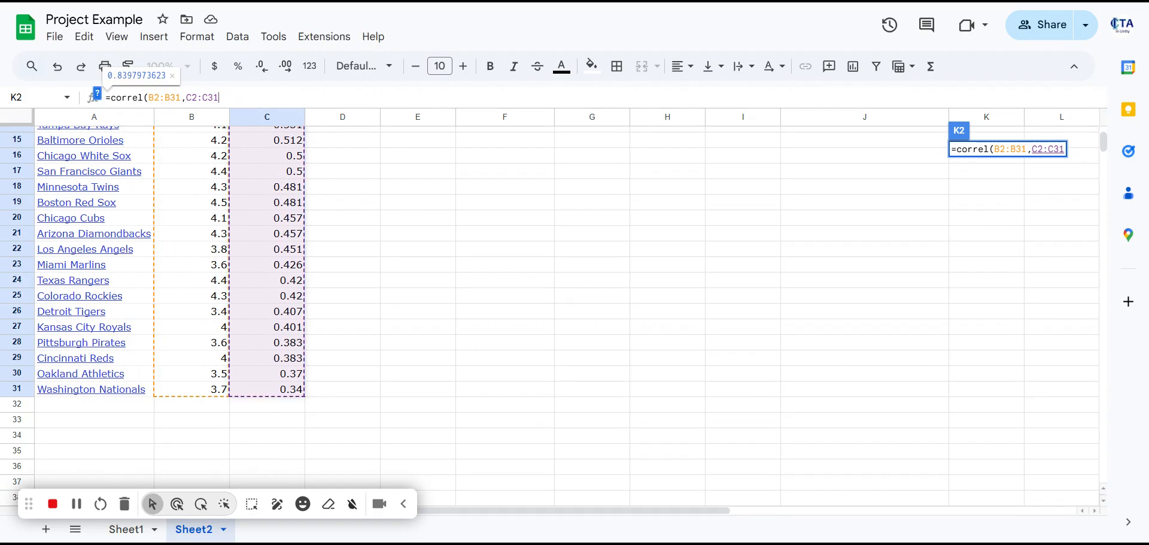
{"action": "type", "text": ")"}
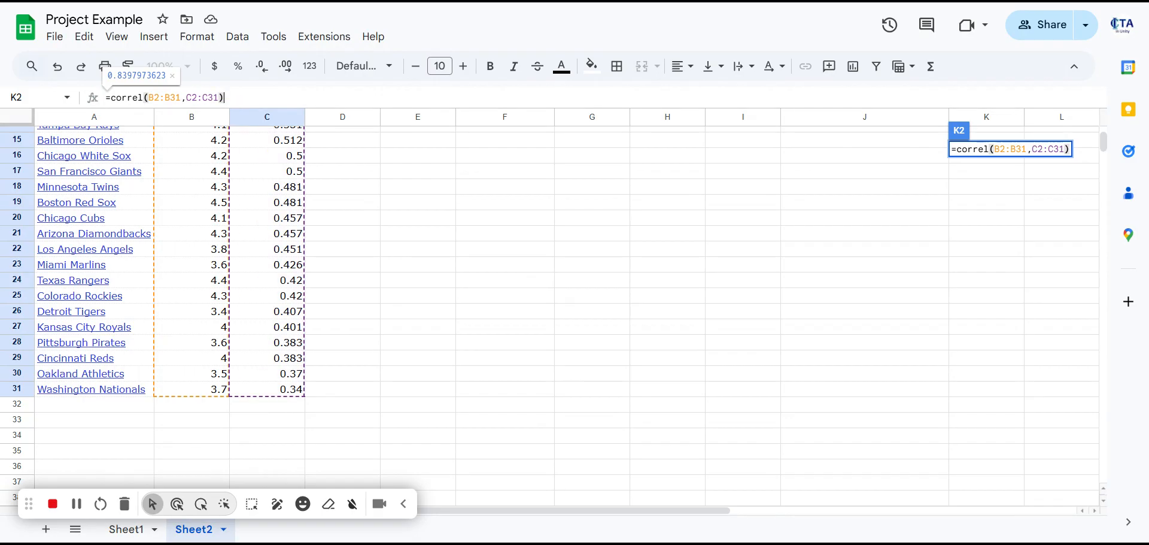
{"action": "key", "text": "Return"}
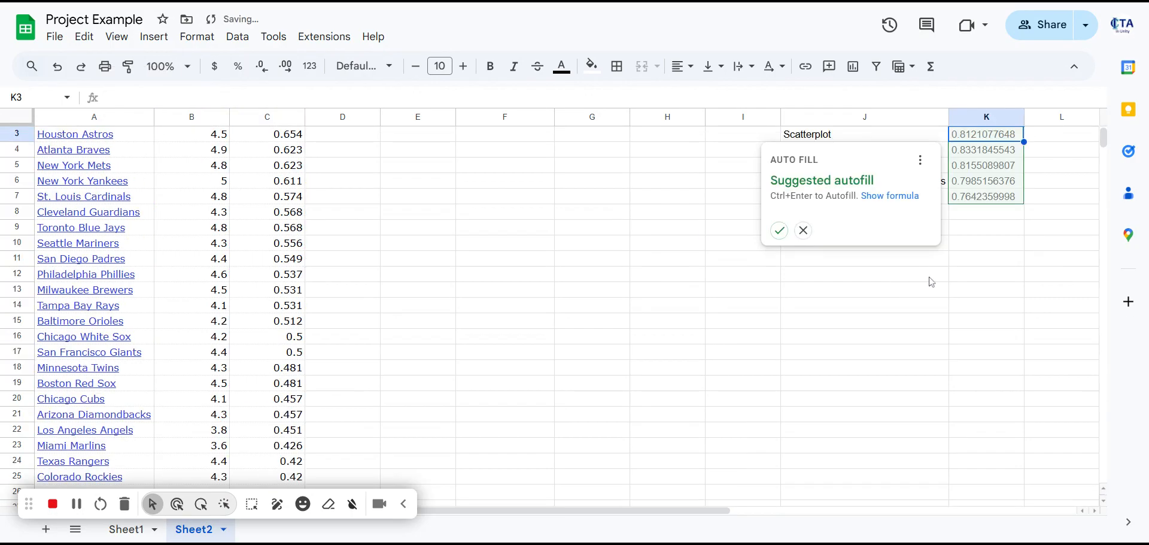
{"action": "scroll", "coordinate": [932, 281], "scroll_direction": "up", "scroll_amount": 1}
{"action": "left_click", "coordinate": [805, 261]}
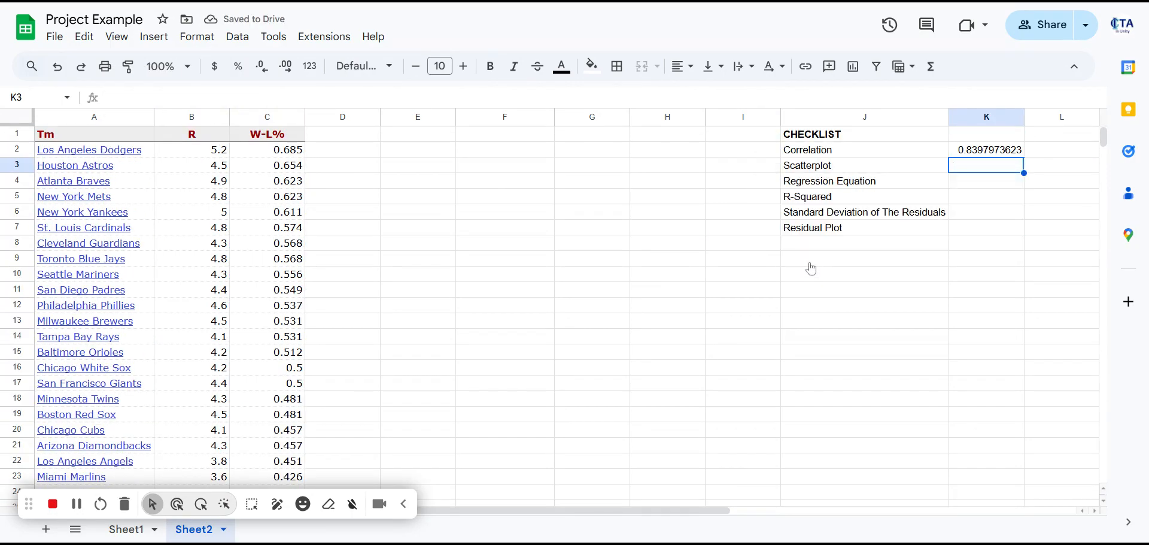
{"action": "left_click", "coordinate": [988, 144]}
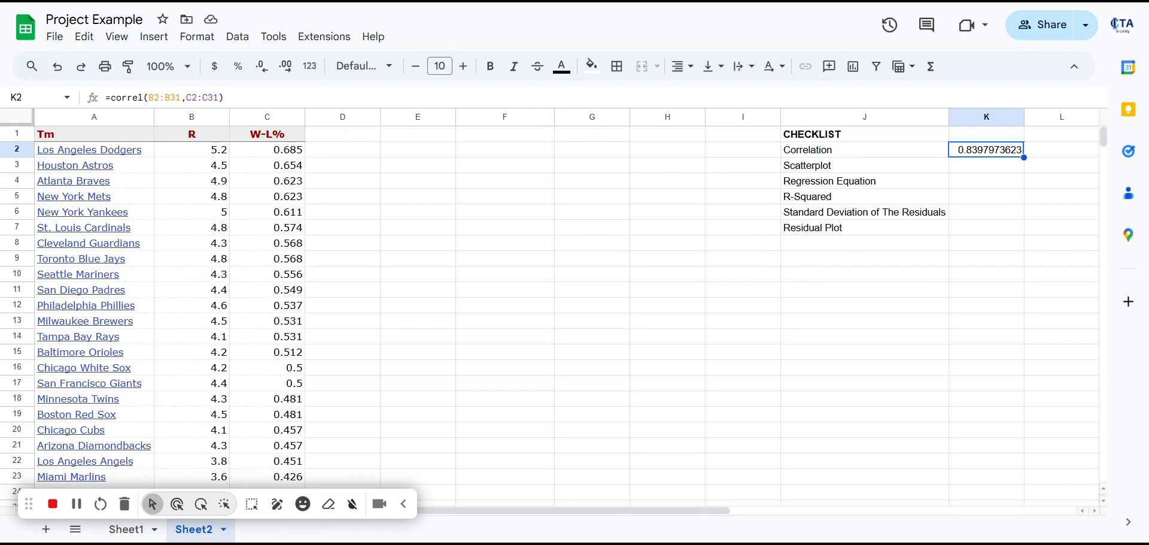
- Insert a chart from the R and W-L% columns, headers included, using the range B1:C31
{"action": "left_click", "coordinate": [187, 137]}
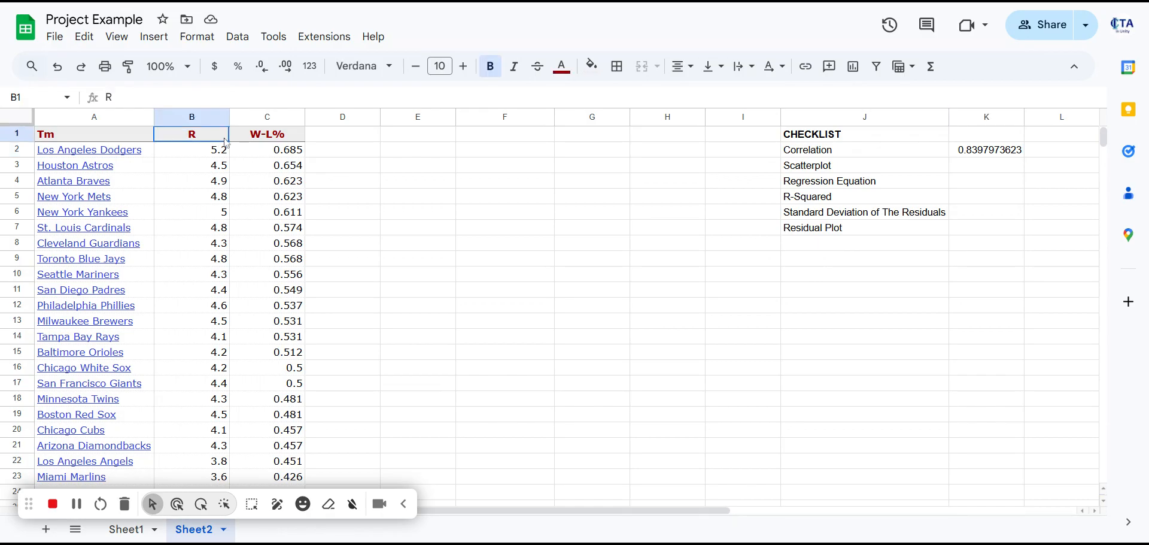
{"action": "left_click_drag", "start_coordinate": [224, 138], "coordinate": [248, 141]}
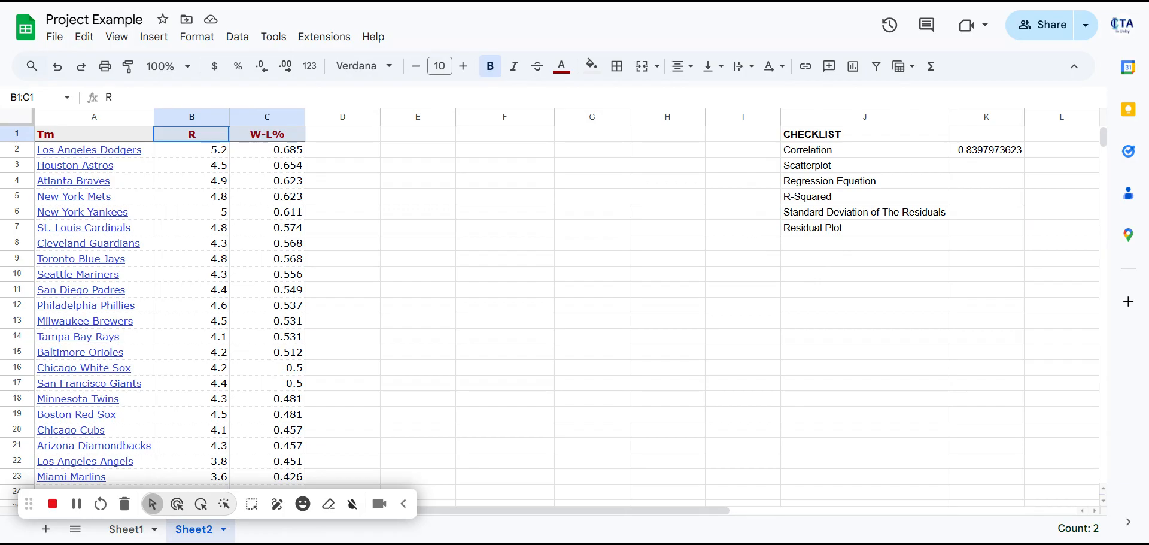
{"action": "left_click_drag", "start_coordinate": [251, 142], "coordinate": [259, 270]}
{"action": "scroll", "coordinate": [477, 231], "scroll_direction": "up", "scroll_amount": 7}
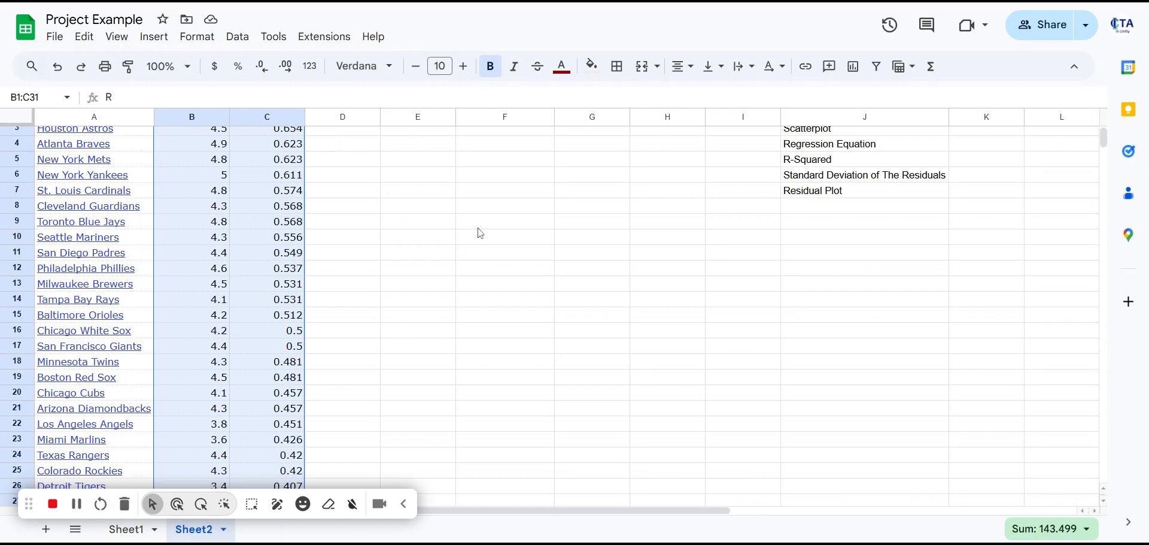
{"action": "left_click", "coordinate": [144, 38]}
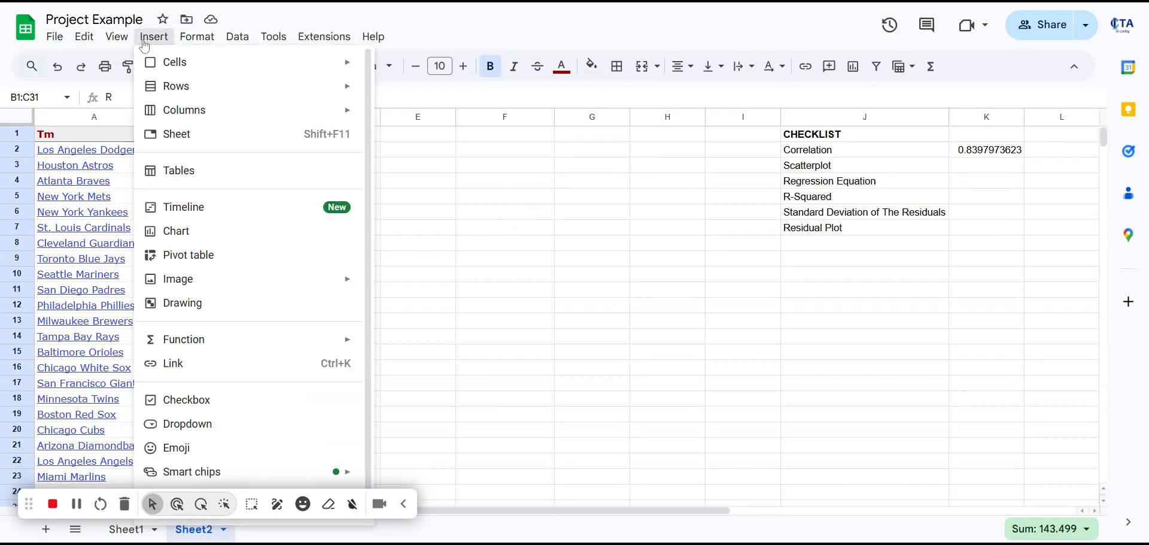
{"action": "left_click", "coordinate": [190, 232]}
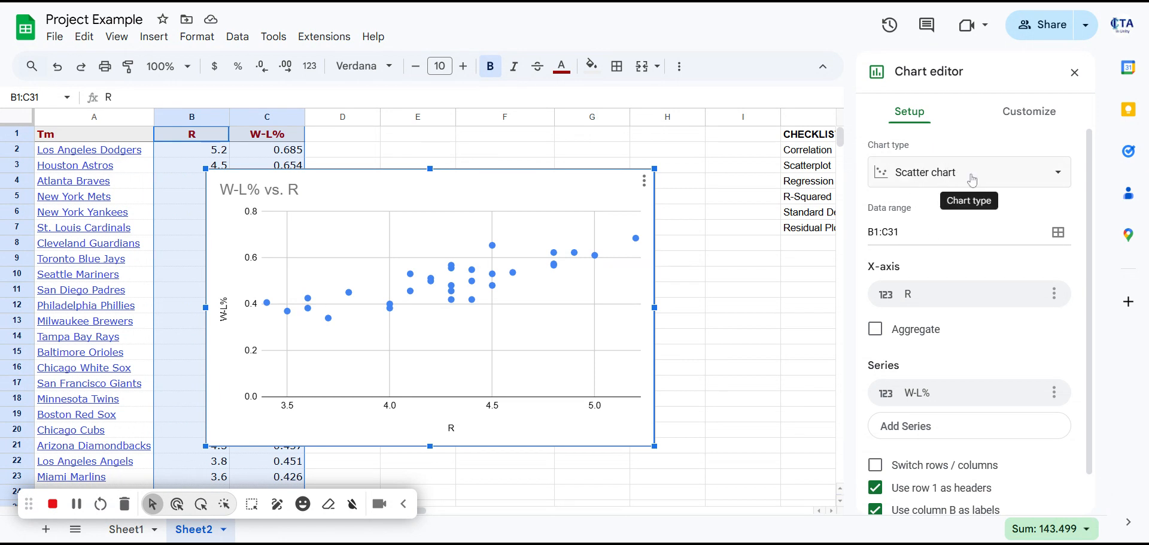
- Choose Scatter chart as the chart type and close the chart editor
{"action": "left_click", "coordinate": [950, 179]}
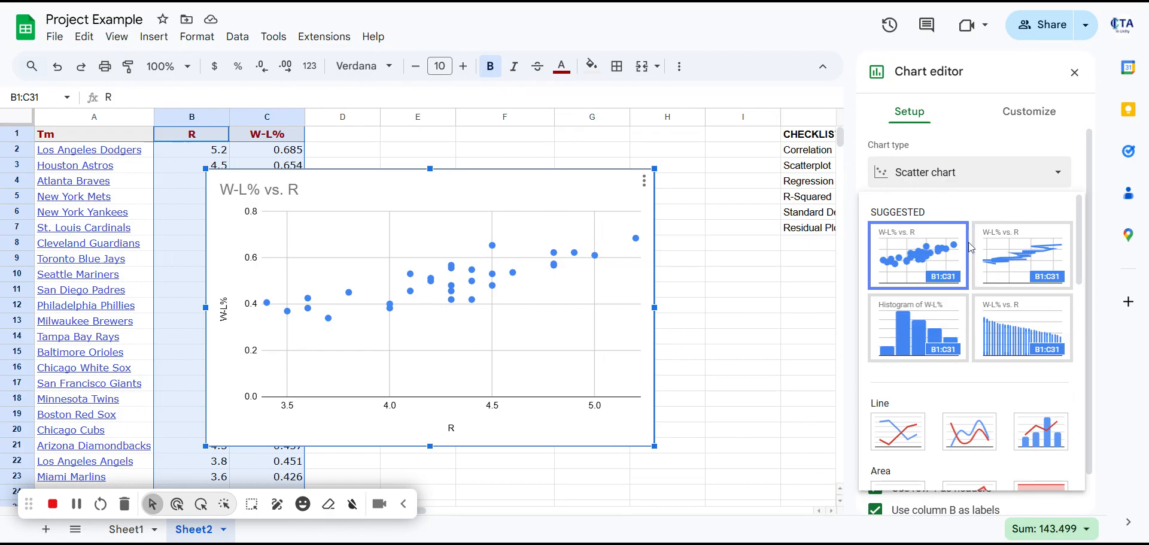
{"action": "scroll", "coordinate": [970, 270], "scroll_direction": "down", "scroll_amount": 5}
{"action": "scroll", "coordinate": [968, 289], "scroll_direction": "down", "scroll_amount": 7}
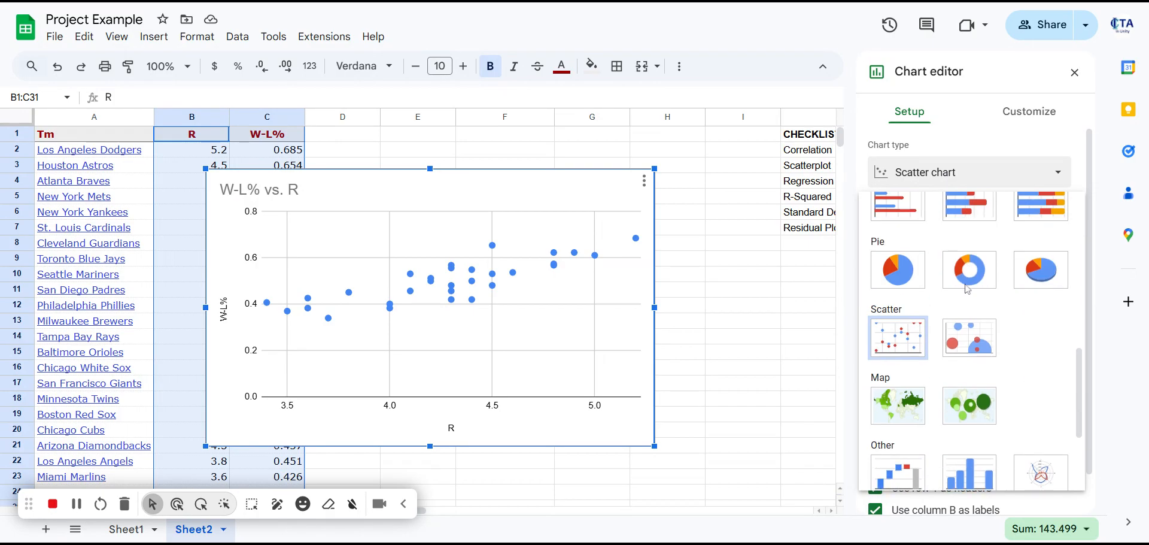
{"action": "scroll", "coordinate": [968, 289], "scroll_direction": "up", "scroll_amount": 1}
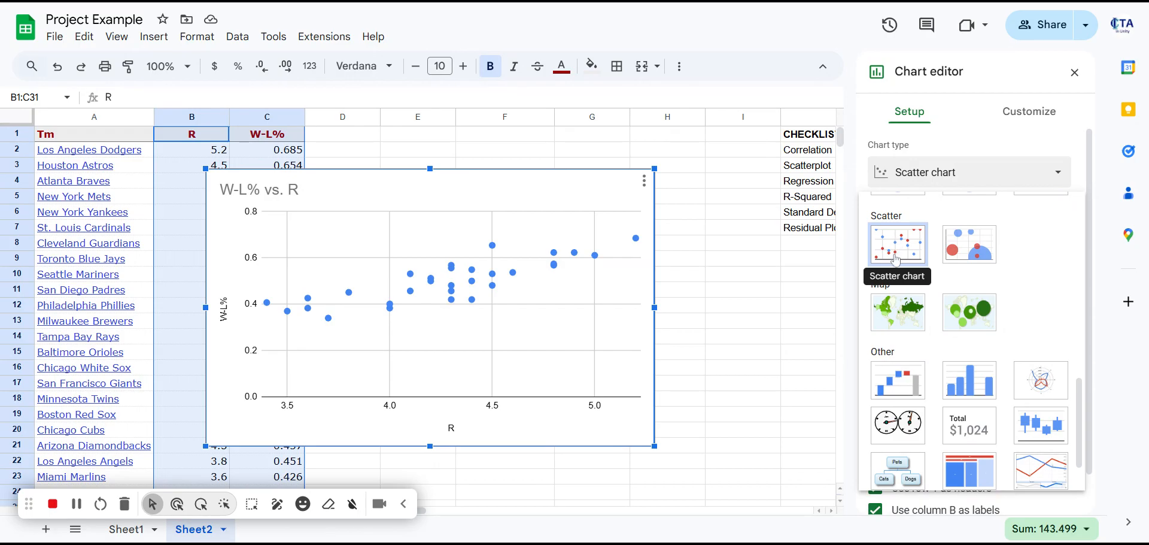
{"action": "scroll", "coordinate": [896, 260], "scroll_direction": "up", "scroll_amount": 6}
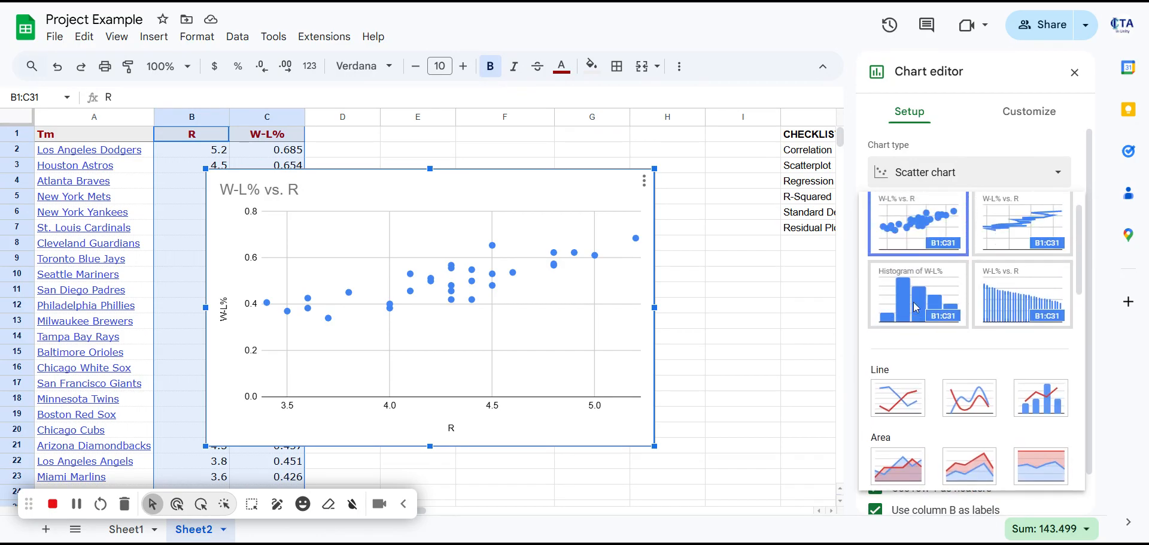
{"action": "scroll", "coordinate": [917, 308], "scroll_direction": "down", "scroll_amount": 4}
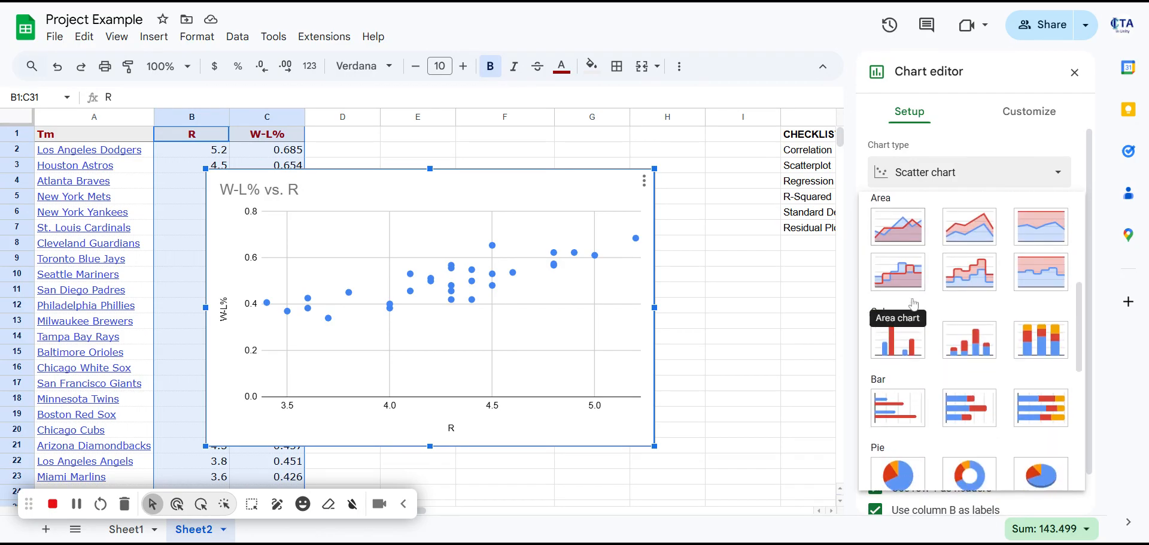
{"action": "scroll", "coordinate": [914, 305], "scroll_direction": "down", "scroll_amount": 4}
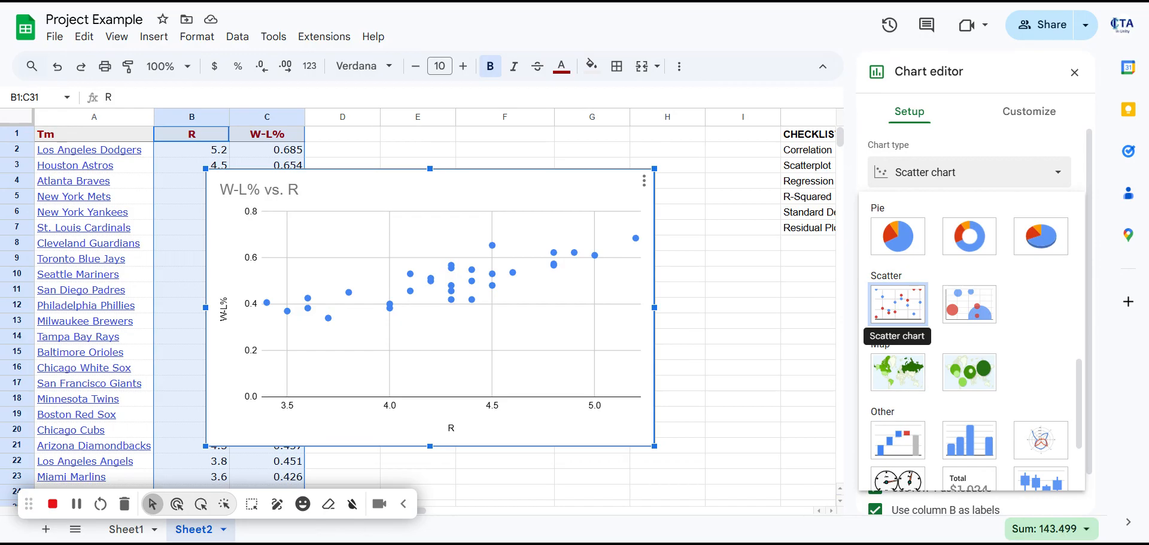
{"action": "left_click", "coordinate": [898, 304]}
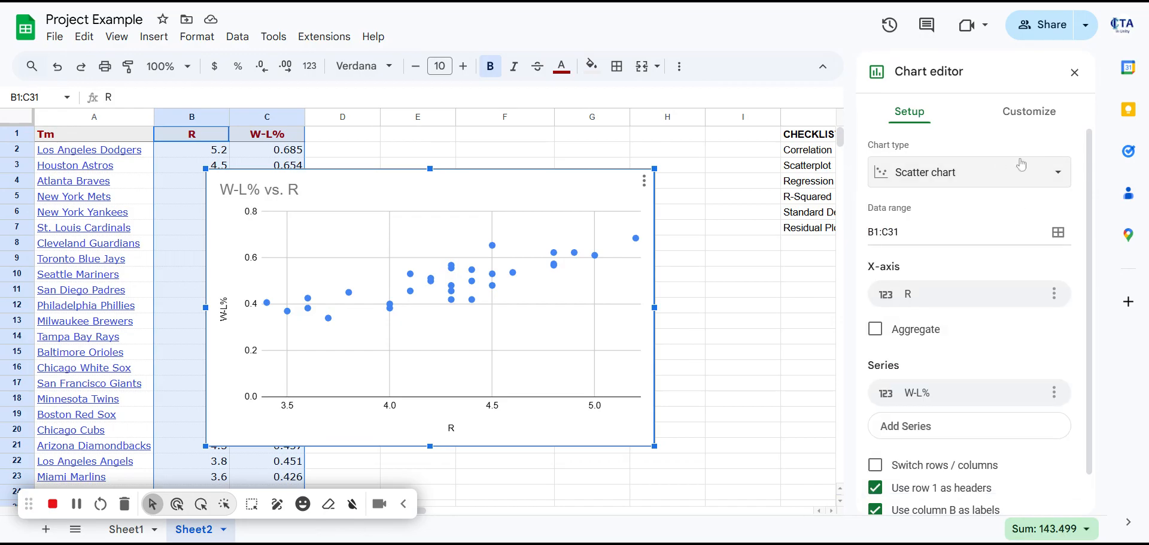
{"action": "left_click", "coordinate": [1074, 72]}
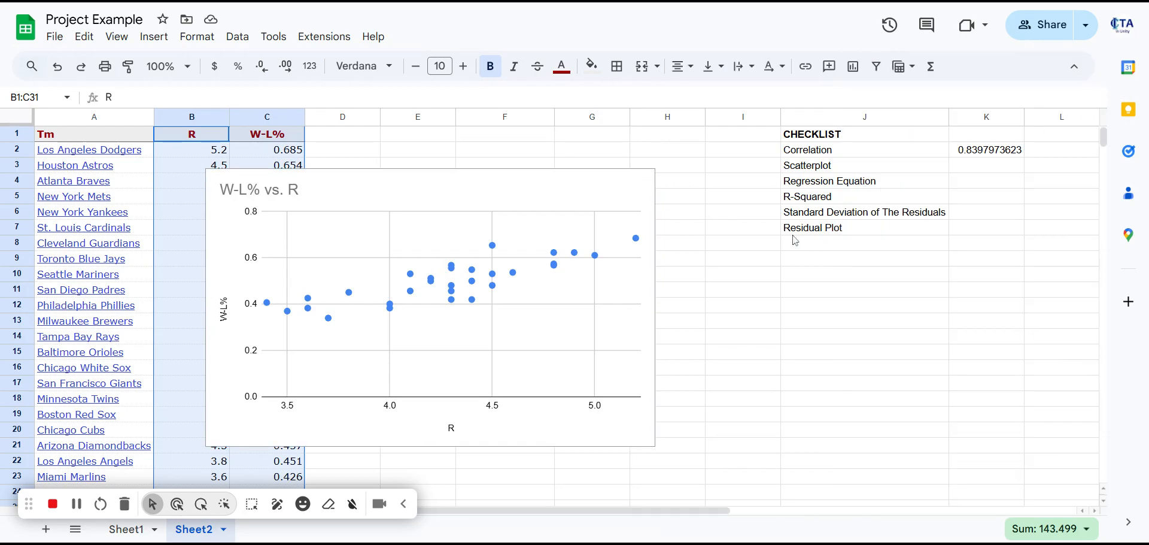
- Reopen the scatterplot for editing and add a trendline to its W-L% series
{"action": "left_click", "coordinate": [549, 193]}
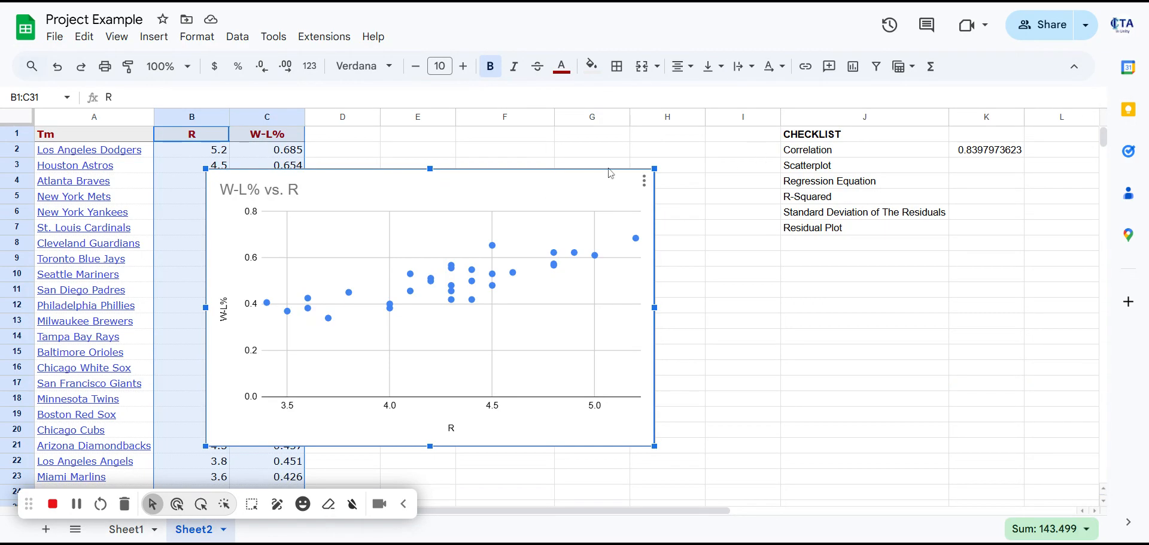
{"action": "left_click", "coordinate": [645, 182]}
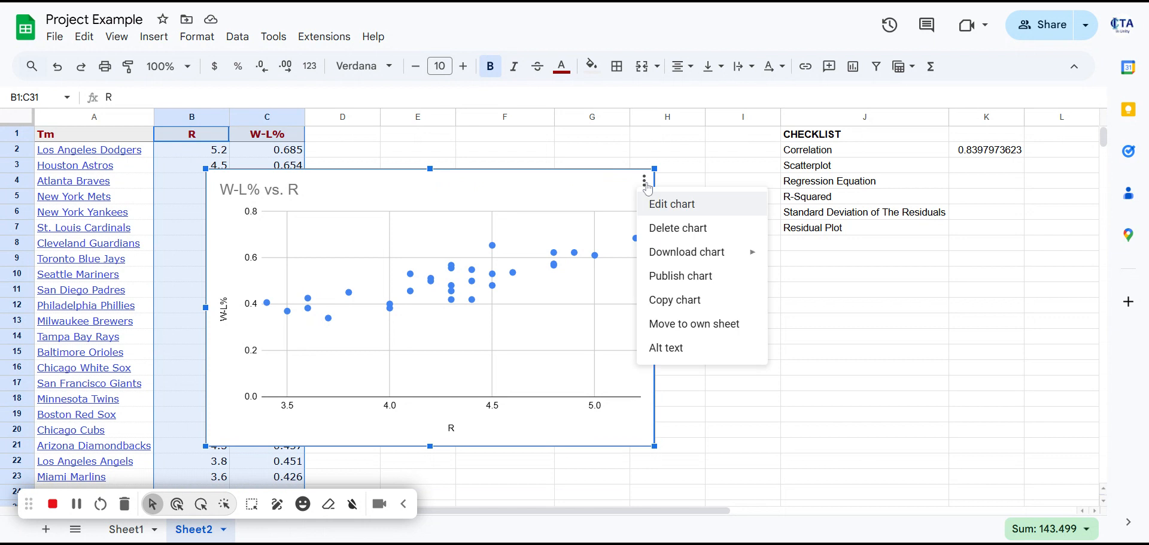
{"action": "left_click", "coordinate": [665, 207]}
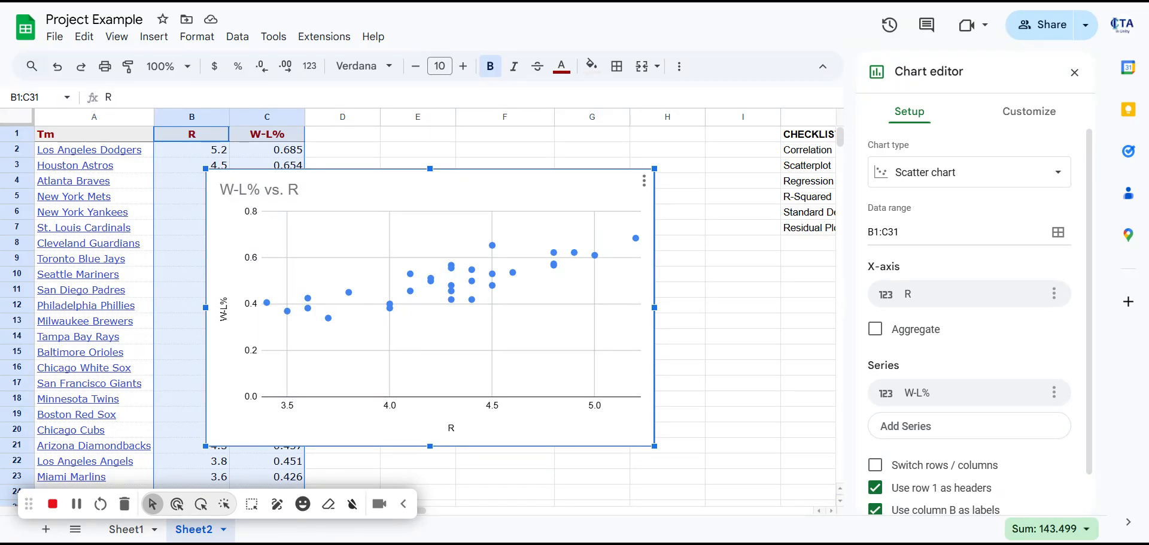
{"action": "left_click", "coordinate": [1013, 120]}
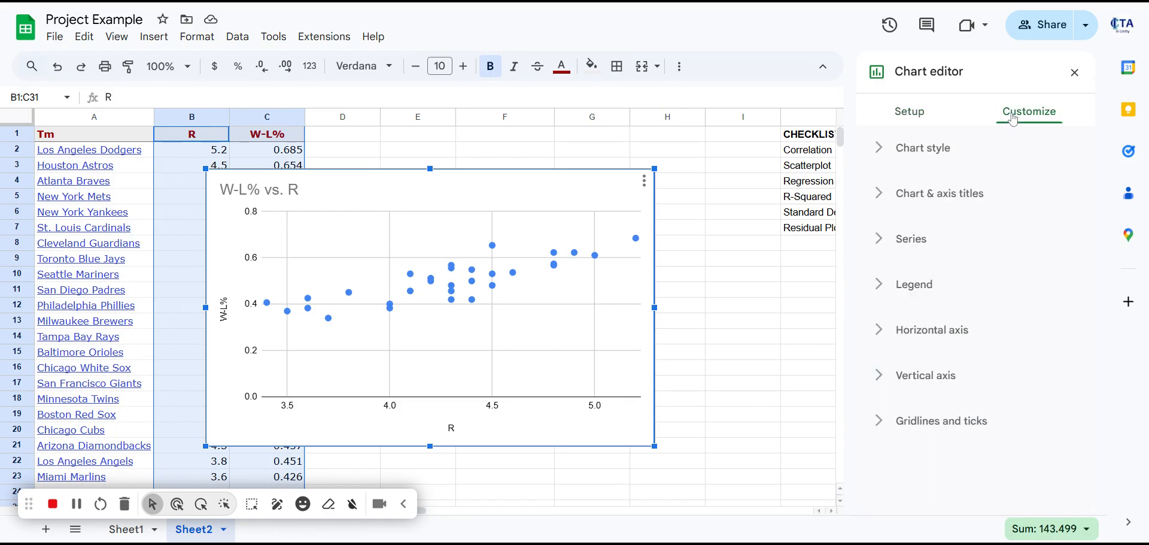
{"action": "left_click", "coordinate": [895, 245]}
{"action": "scroll", "coordinate": [896, 245], "scroll_direction": "down", "scroll_amount": 5}
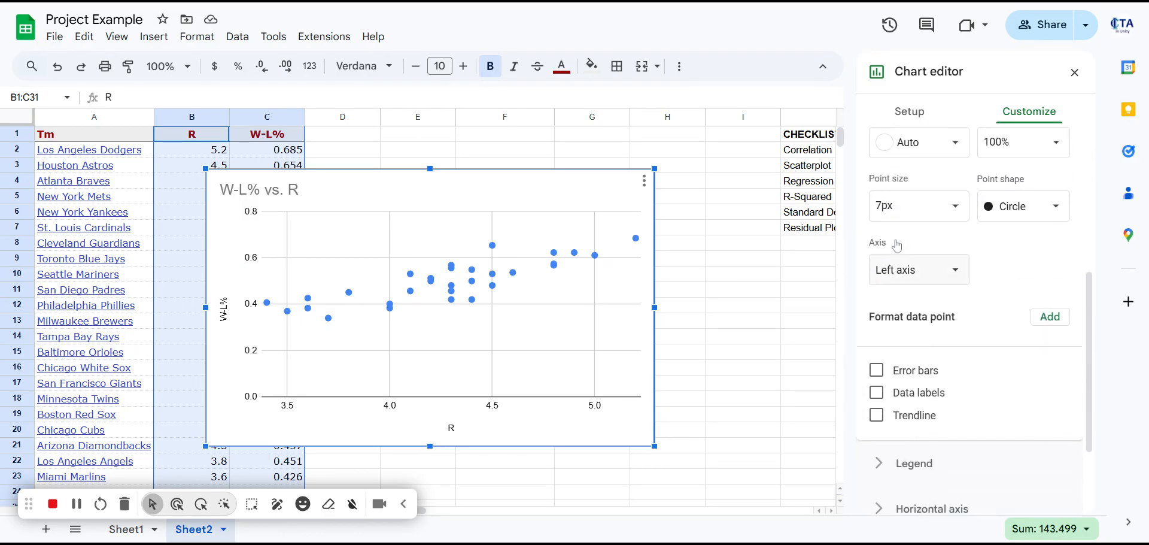
{"action": "scroll", "coordinate": [897, 245], "scroll_direction": "down", "scroll_amount": 2}
{"action": "left_click", "coordinate": [882, 303]}
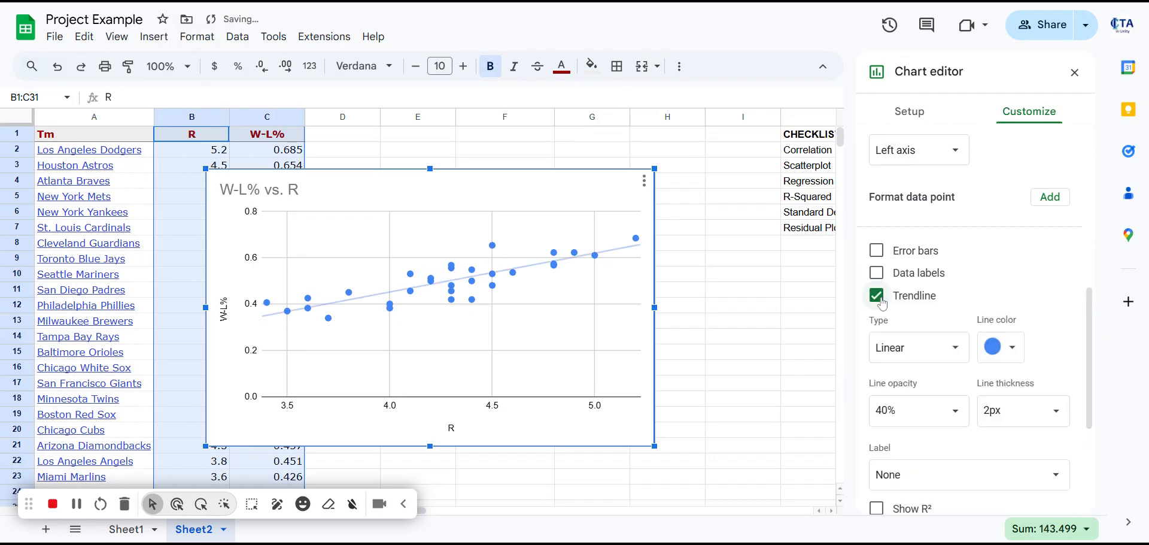
- Label the trendline with its equation, show R², and close the chart editor
{"action": "scroll", "coordinate": [883, 304], "scroll_direction": "down", "scroll_amount": 2}
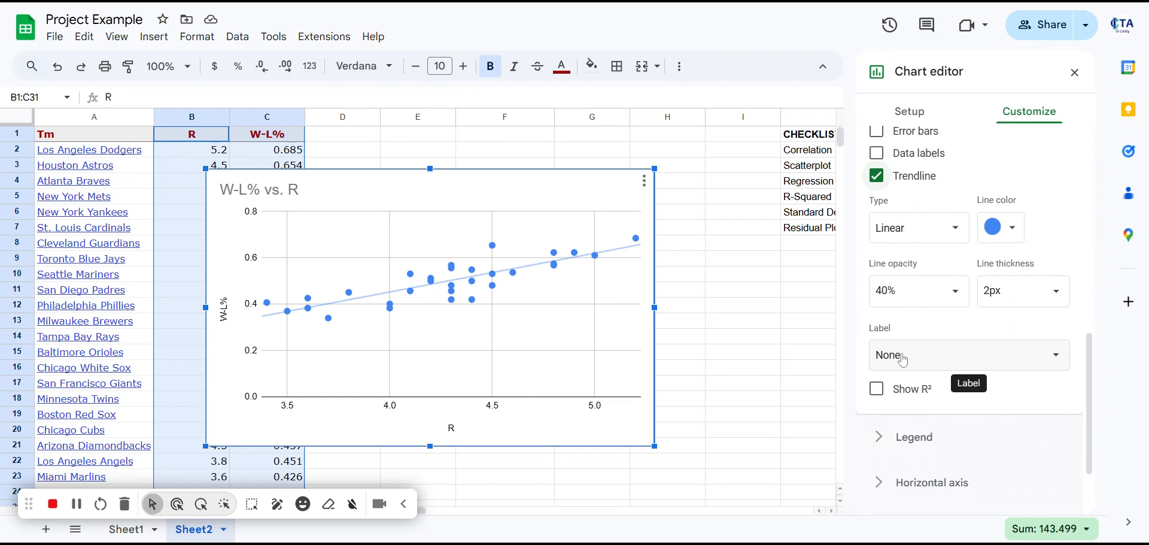
{"action": "left_click", "coordinate": [965, 360]}
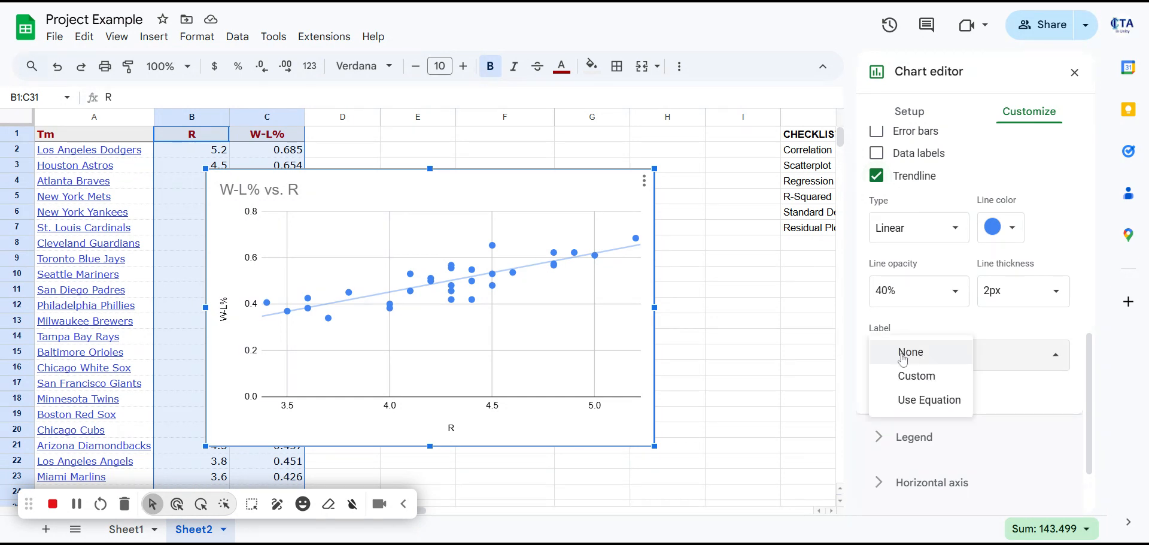
{"action": "left_click", "coordinate": [921, 400]}
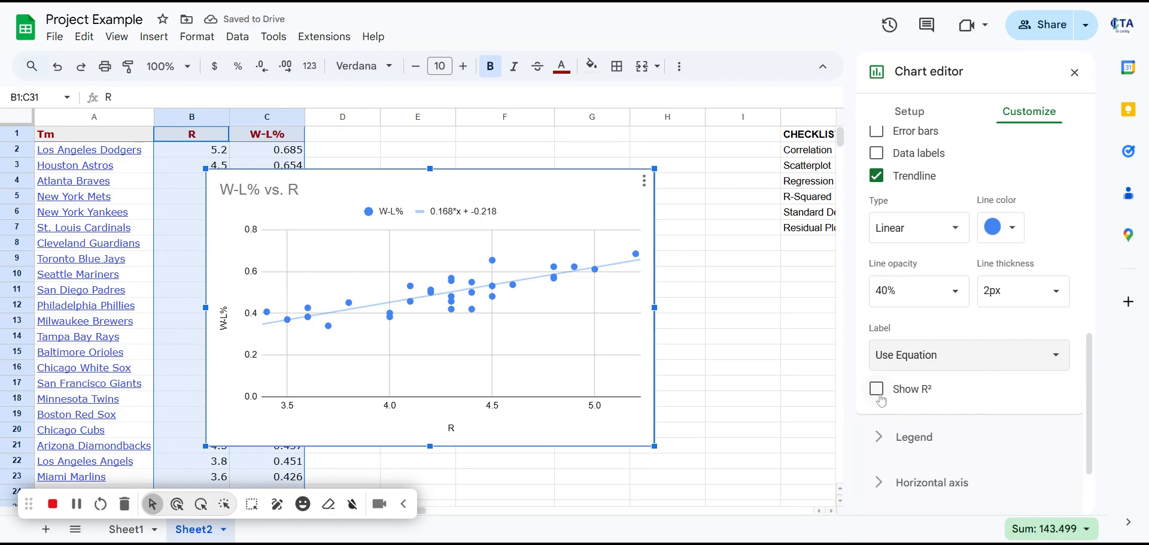
{"action": "left_click", "coordinate": [878, 390]}
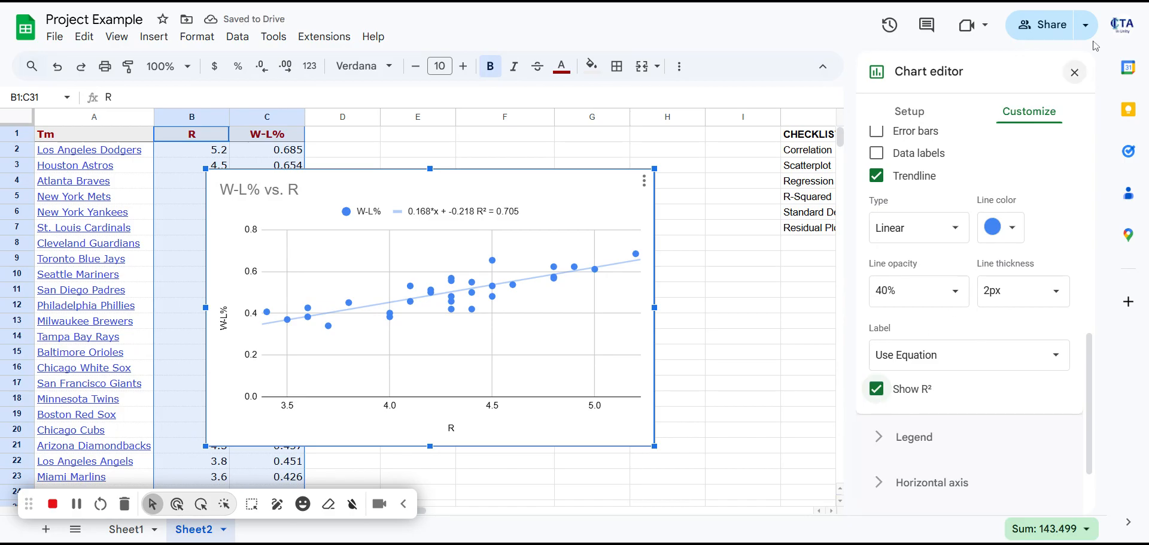
{"action": "left_click", "coordinate": [1077, 74]}
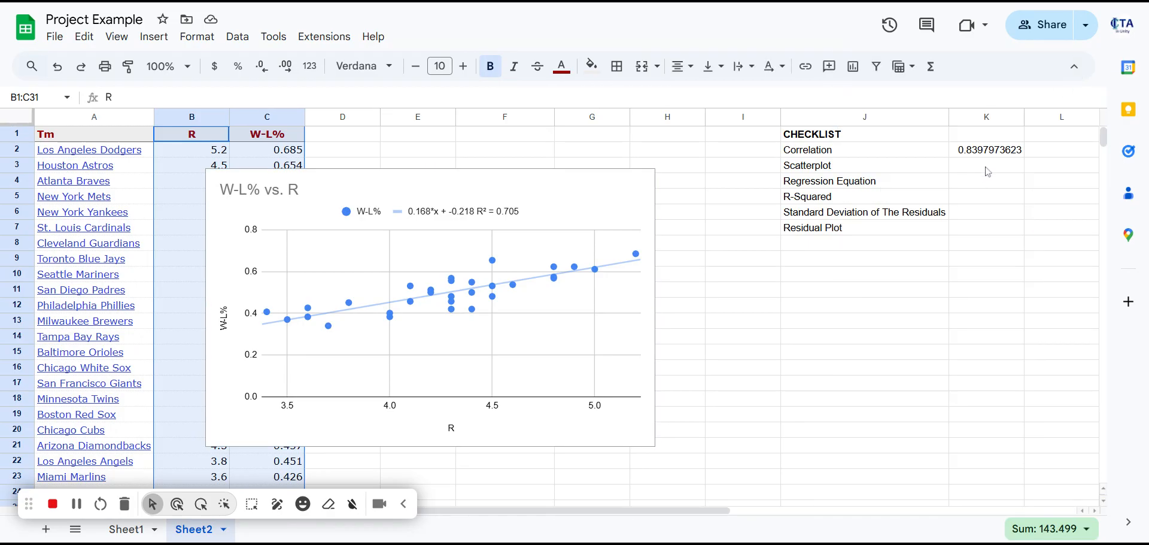
- Mark the Scatterplot checklist item as done with an X in K3
{"action": "left_click", "coordinate": [967, 173]}
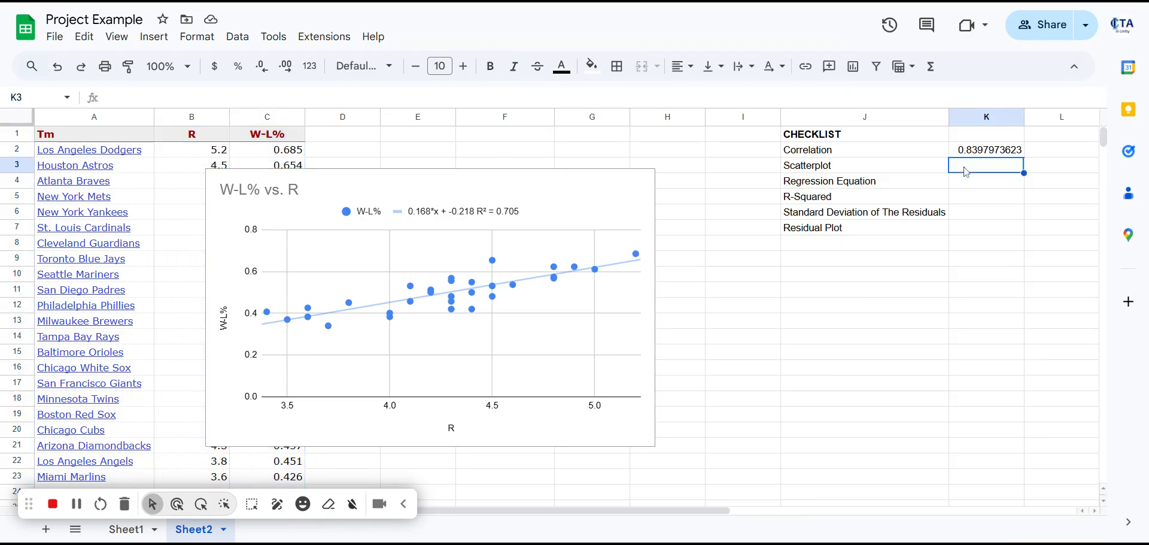
{"action": "type", "text": "X"}
{"action": "key", "text": "Return"}
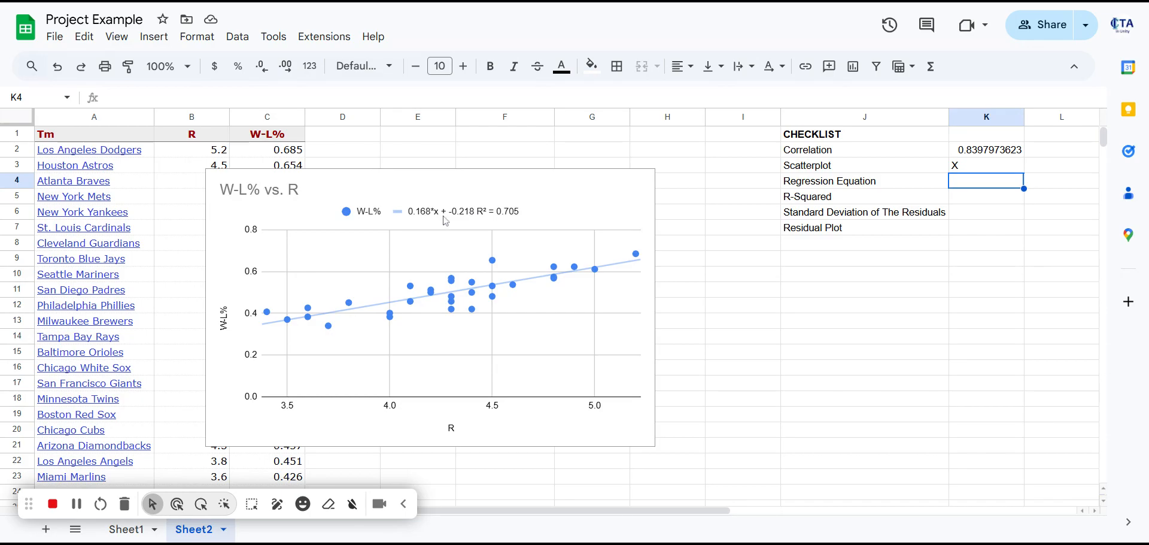
- Record the regression equation y = .168x - .218 in K4 and the R-Squared value .705 in K5
{"action": "type", "text": "y"}
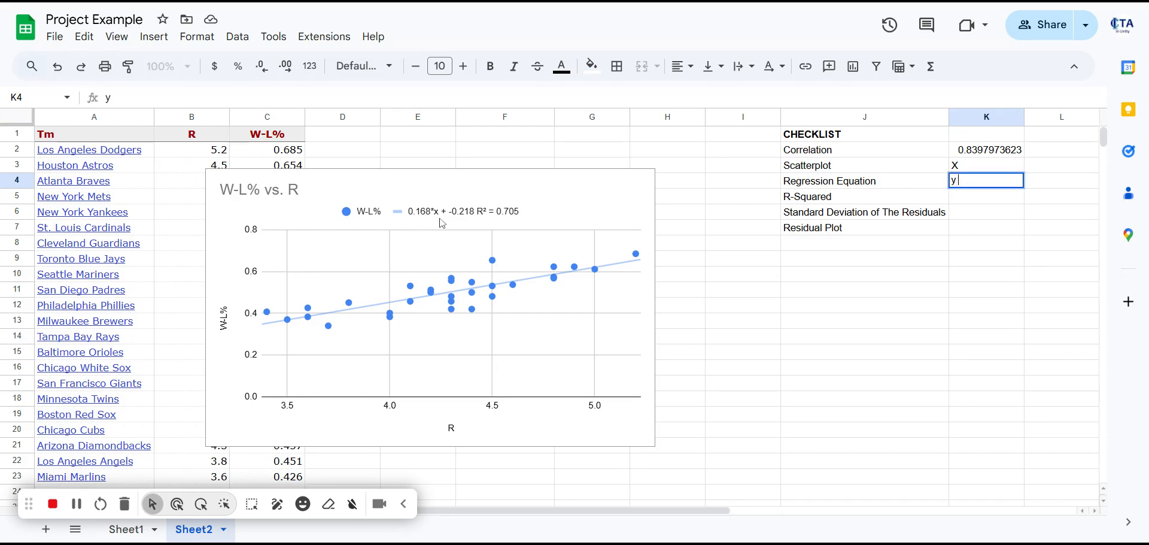
{"action": "type", "text": " = .168x - .218"}
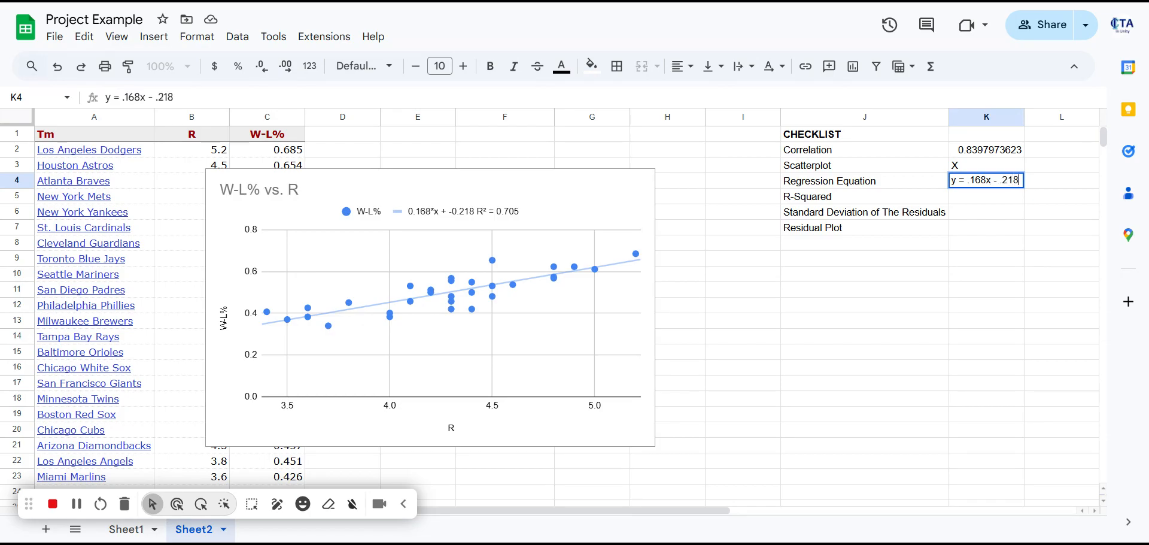
{"action": "key", "text": "Return"}
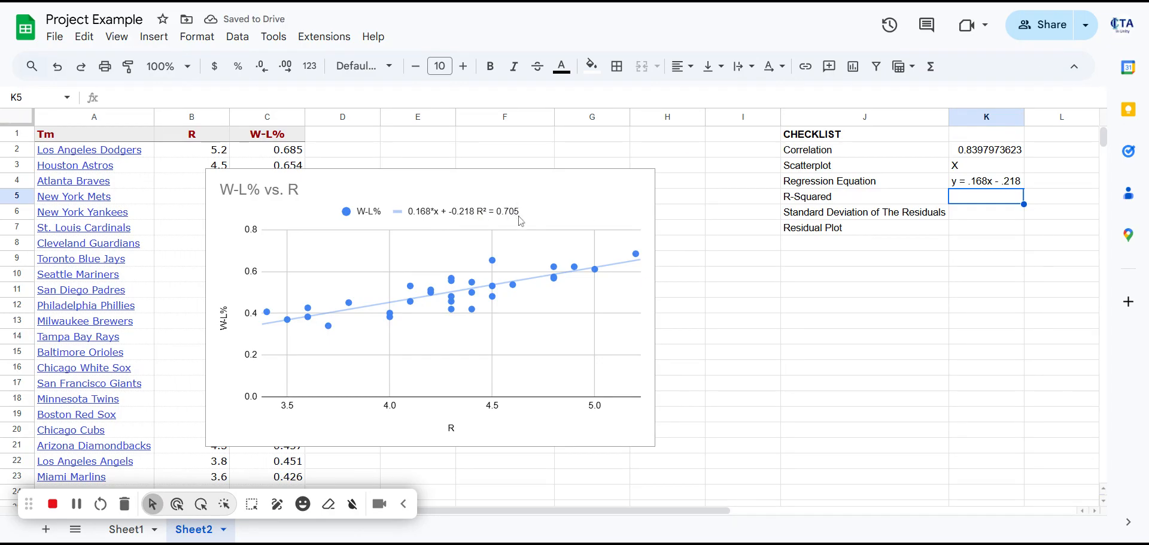
{"action": "type", "text": ".705"}
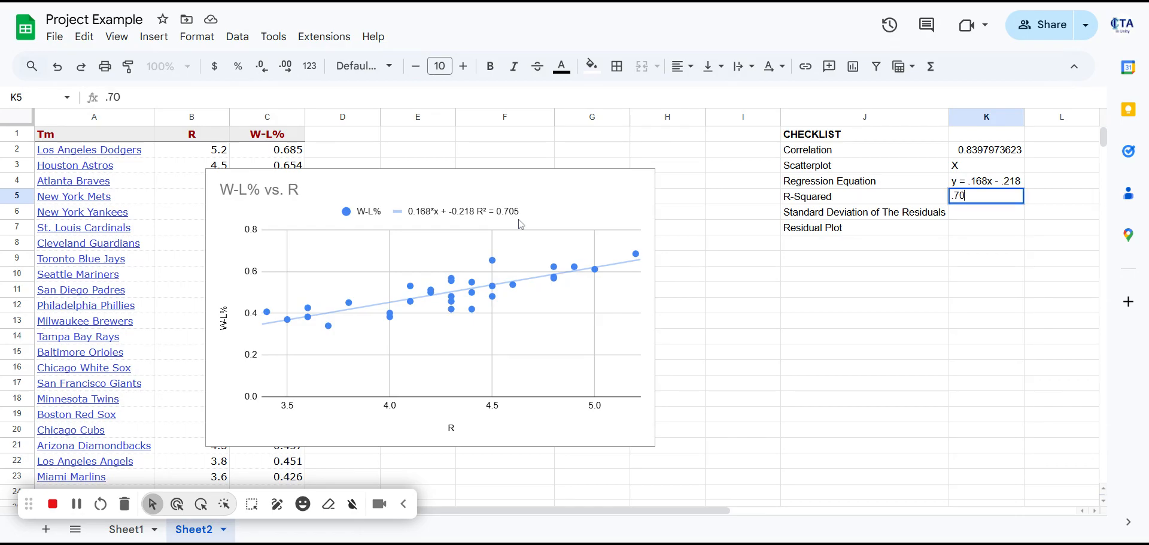
{"action": "key", "text": "Return"}
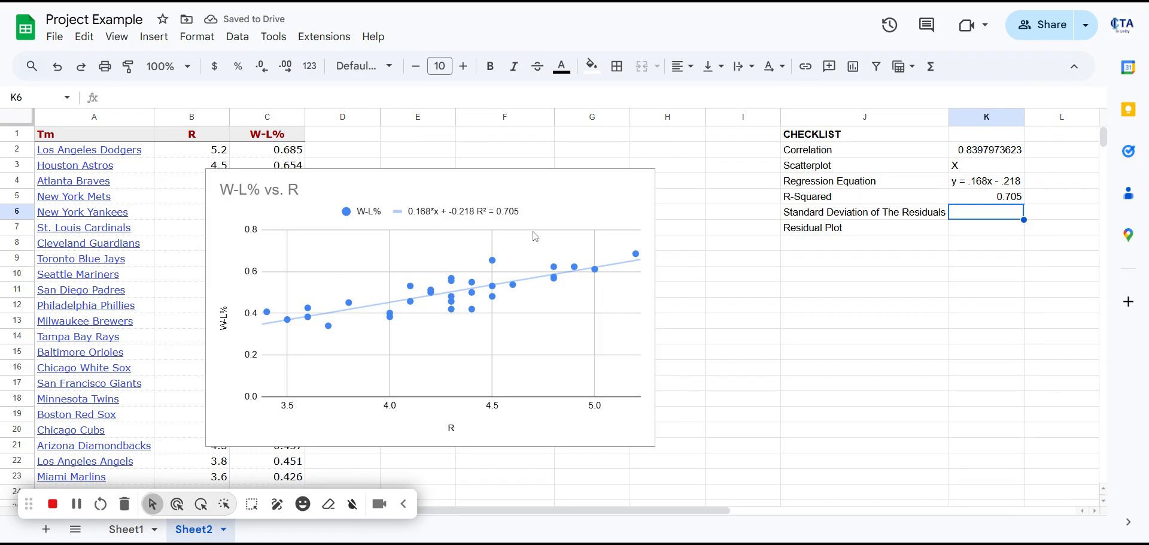
- Move the scatterplot off the data columns to the empty area beneath the checklist
{"action": "left_click", "coordinate": [675, 212]}
{"action": "left_click", "coordinate": [551, 165]}
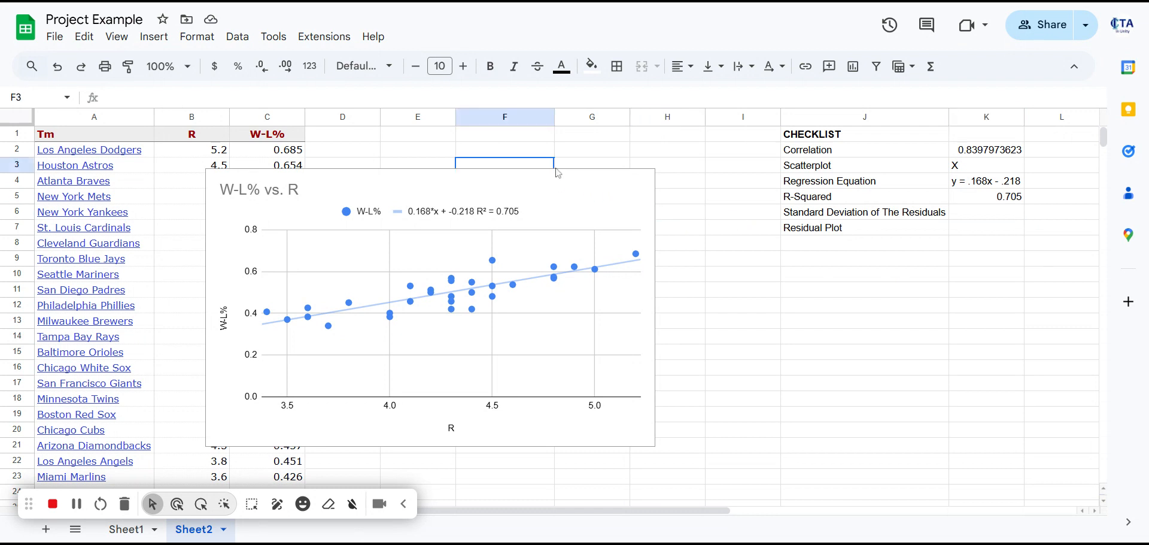
{"action": "left_click", "coordinate": [445, 182]}
{"action": "left_click_drag", "start_coordinate": [290, 178], "coordinate": [827, 249]}
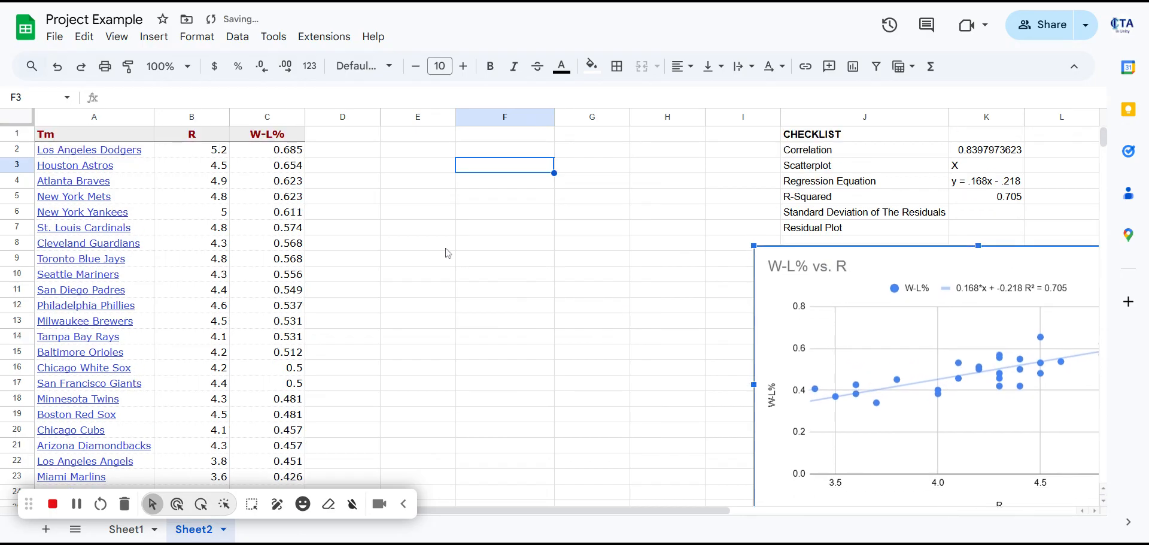
- Rename the R and W-L% headers as X and Y, and add the header Predicted Y in D1
{"action": "left_click", "coordinate": [195, 138]}
{"action": "type", "text": "X"}
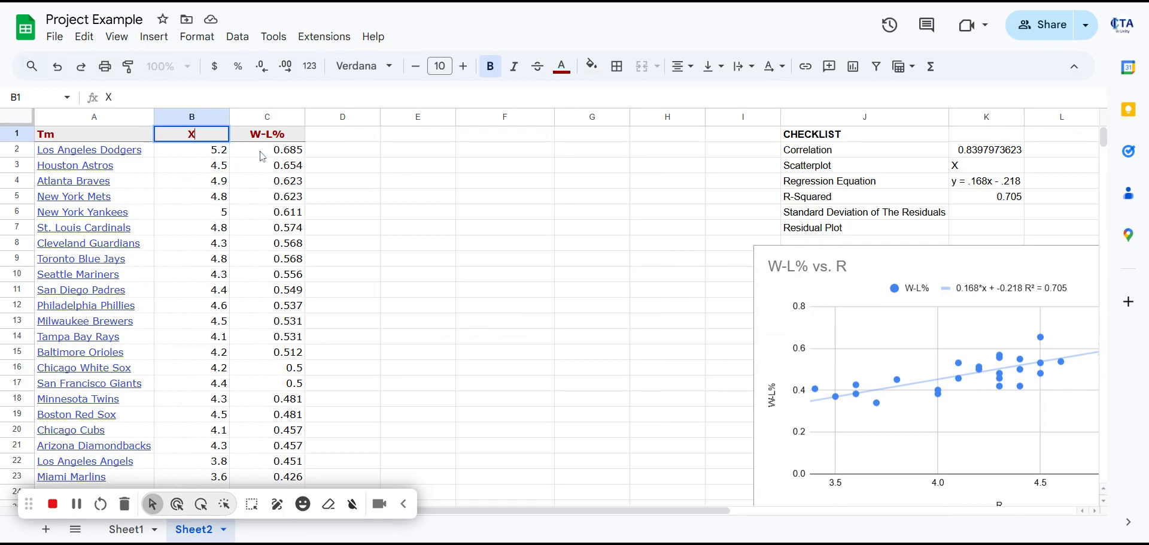
{"action": "left_click", "coordinate": [263, 139]}
{"action": "type", "text": "Y"}
{"action": "key", "text": "Tab"}
{"action": "type", "text": "Predicted Y"}
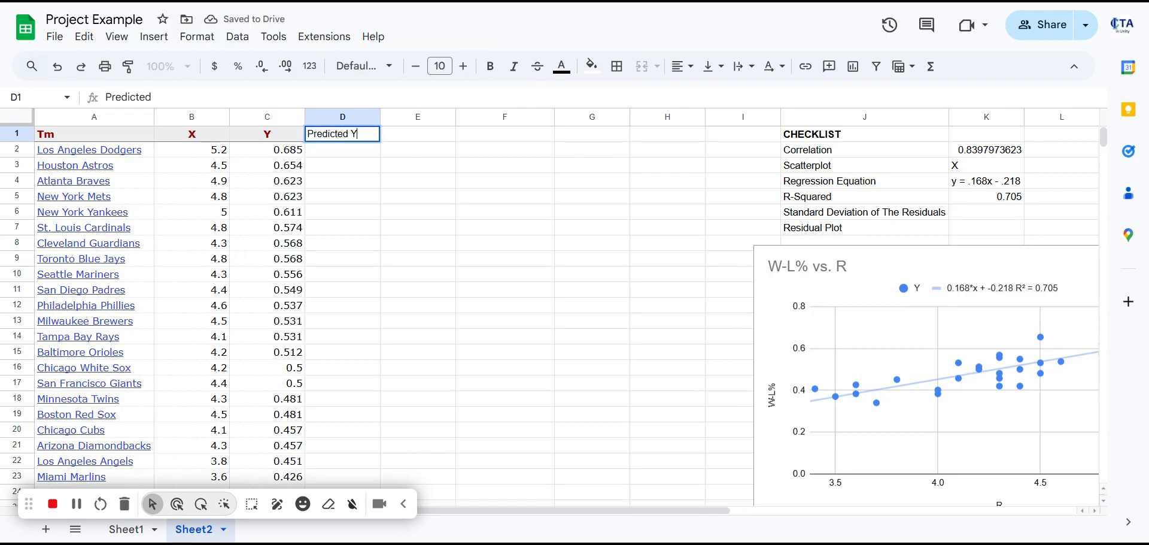
{"action": "key", "text": "Return"}
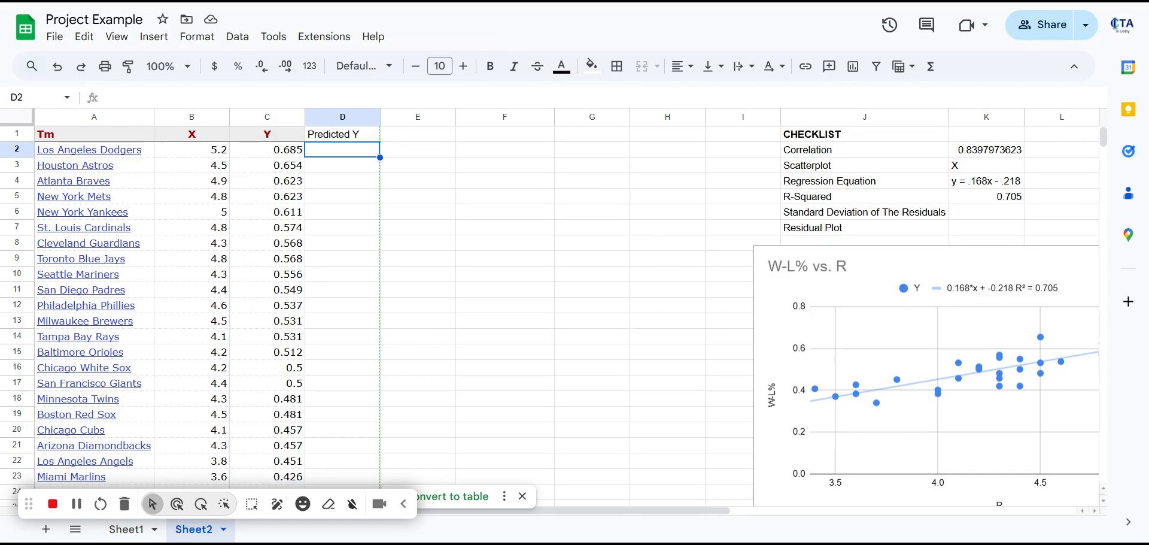
- Enter the prediction formula =.168*B2-.218 in D2 and reject the suggested autofill
{"action": "type", "text": "="}
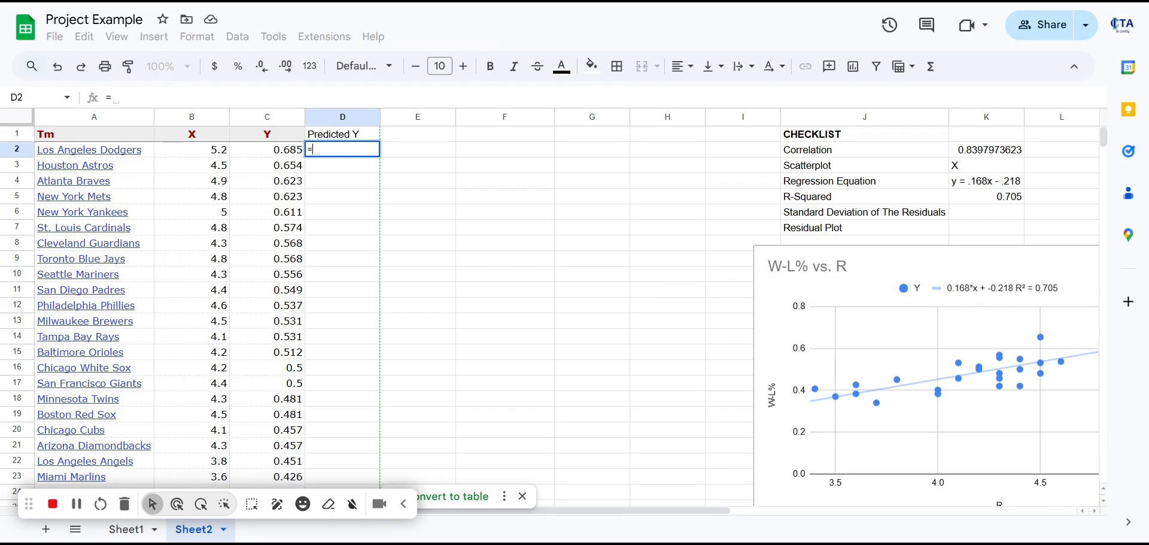
{"action": "type", "text": ".168"}
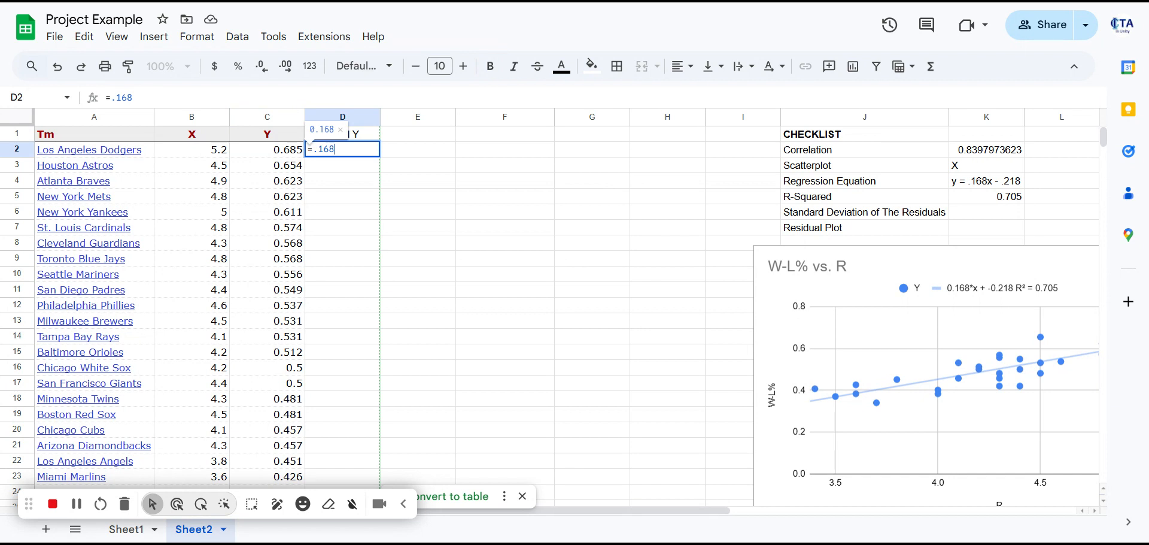
{"action": "type", "text": "*"}
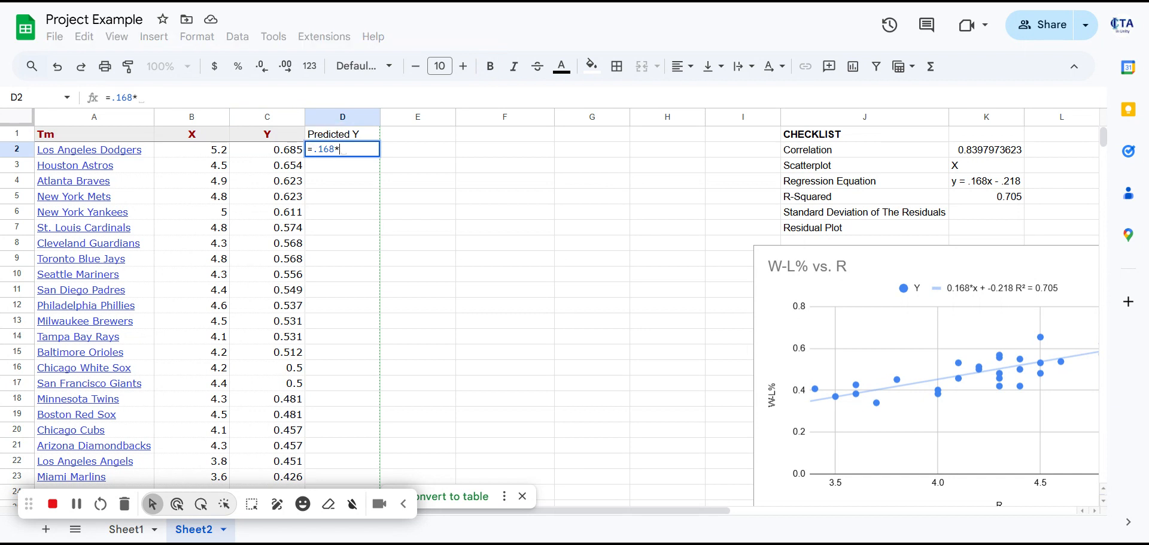
{"action": "left_click", "coordinate": [209, 152]}
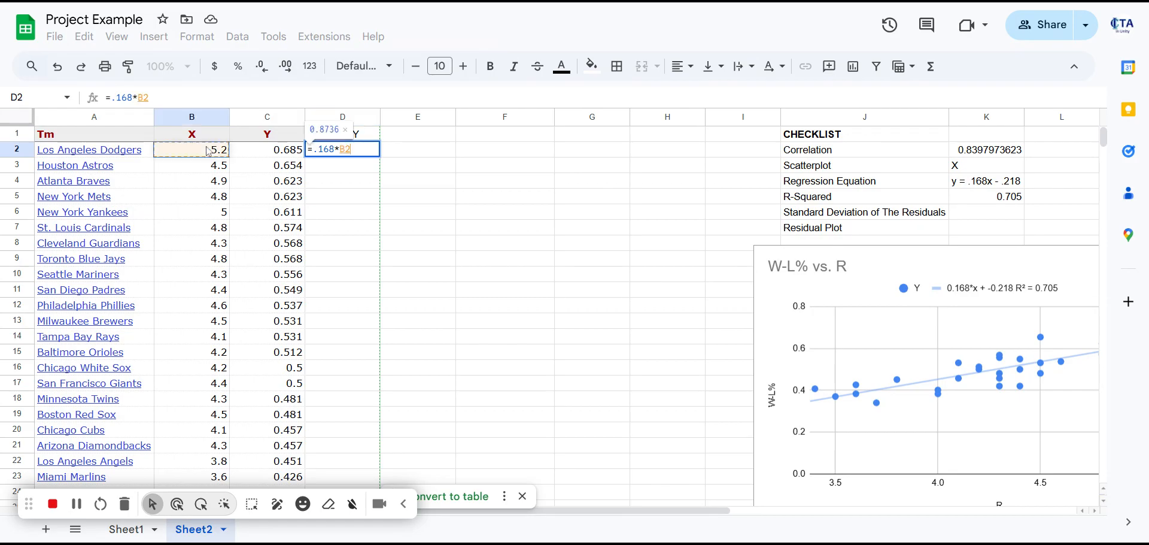
{"action": "type", "text": "-"}
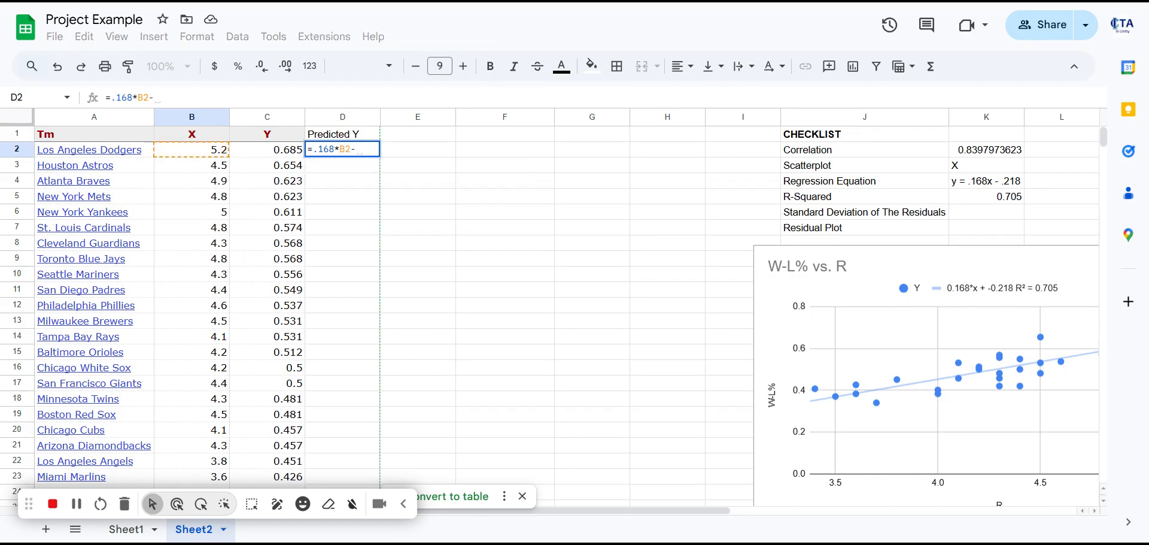
{"action": "type", "text": ".218"}
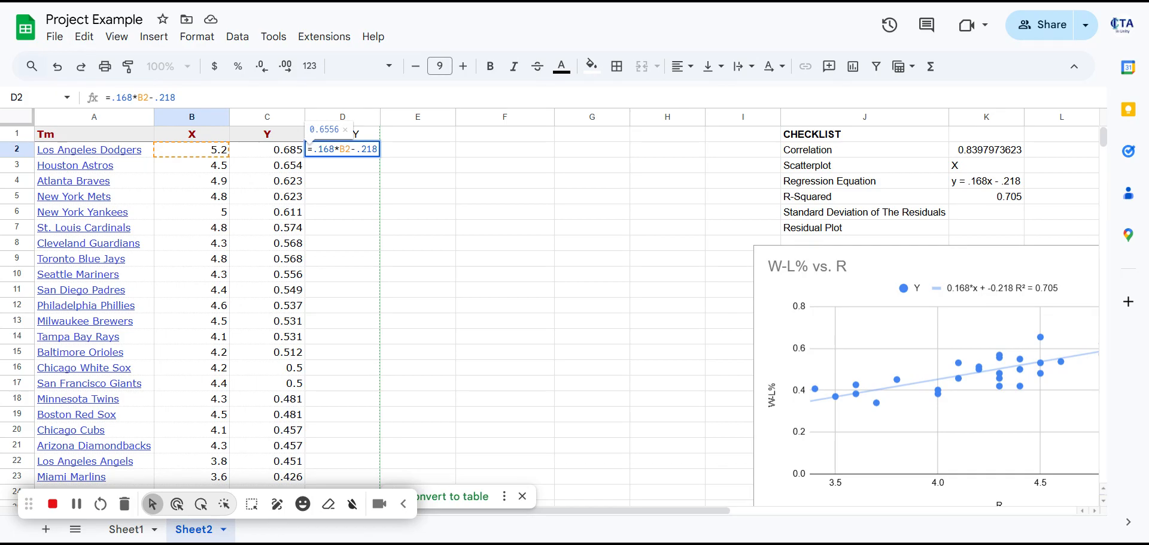
{"action": "key", "text": "Return"}
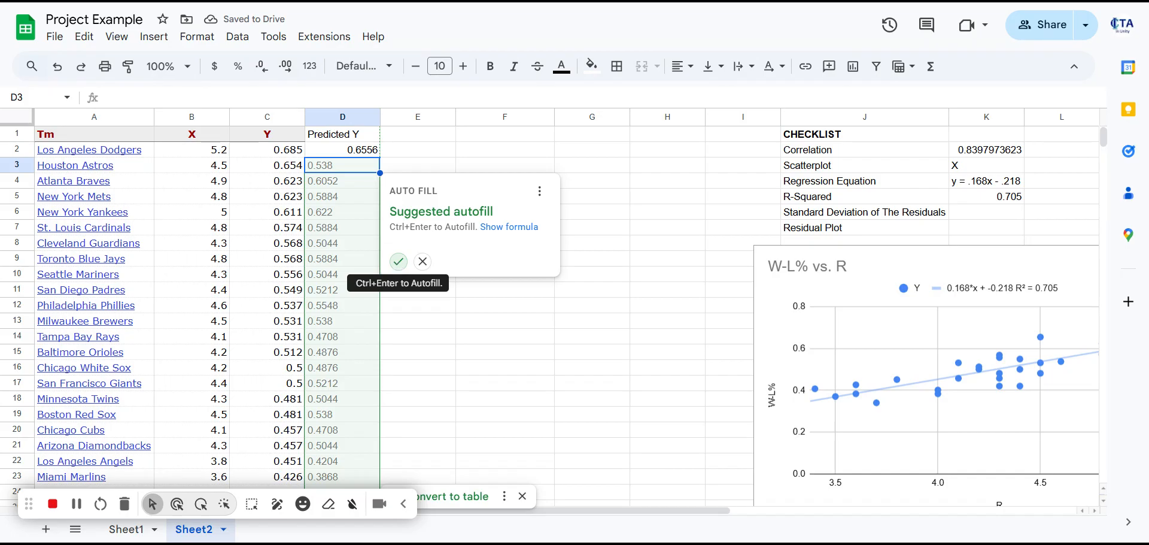
{"action": "left_click", "coordinate": [422, 261]}
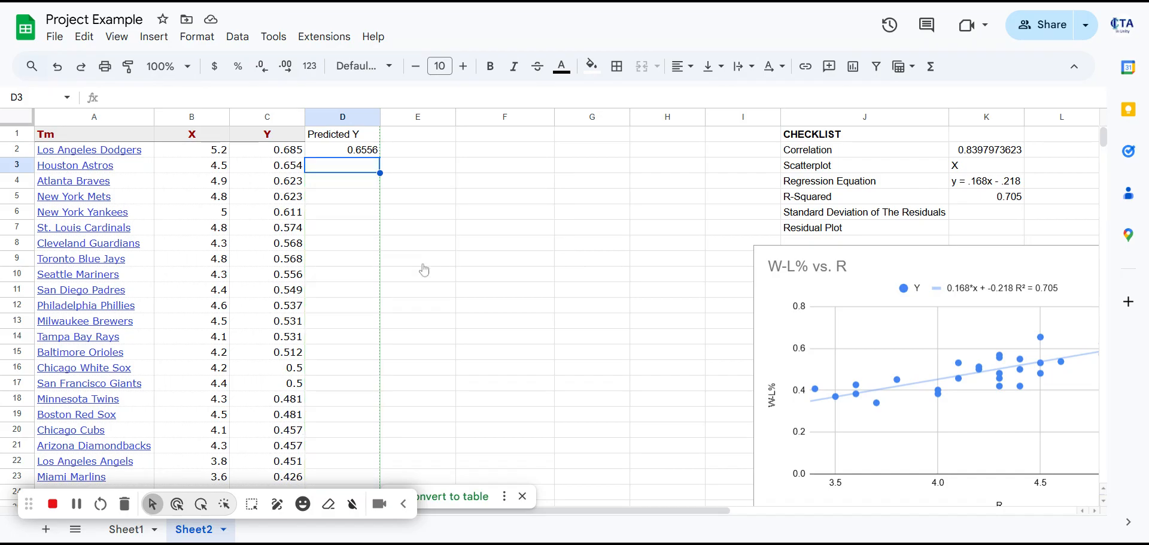
- Fill the D2 prediction formula down the Predicted Y column through D31
{"action": "left_click", "coordinate": [365, 155]}
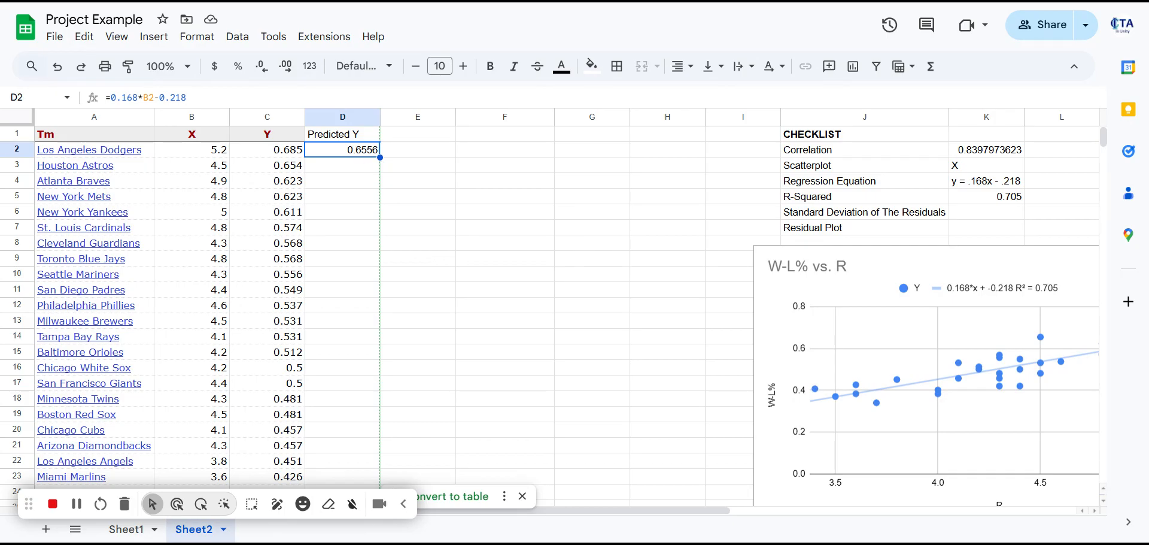
{"action": "left_click_drag", "start_coordinate": [380, 157], "coordinate": [376, 331]}
{"action": "scroll", "coordinate": [431, 231], "scroll_direction": "up", "scroll_amount": 6}
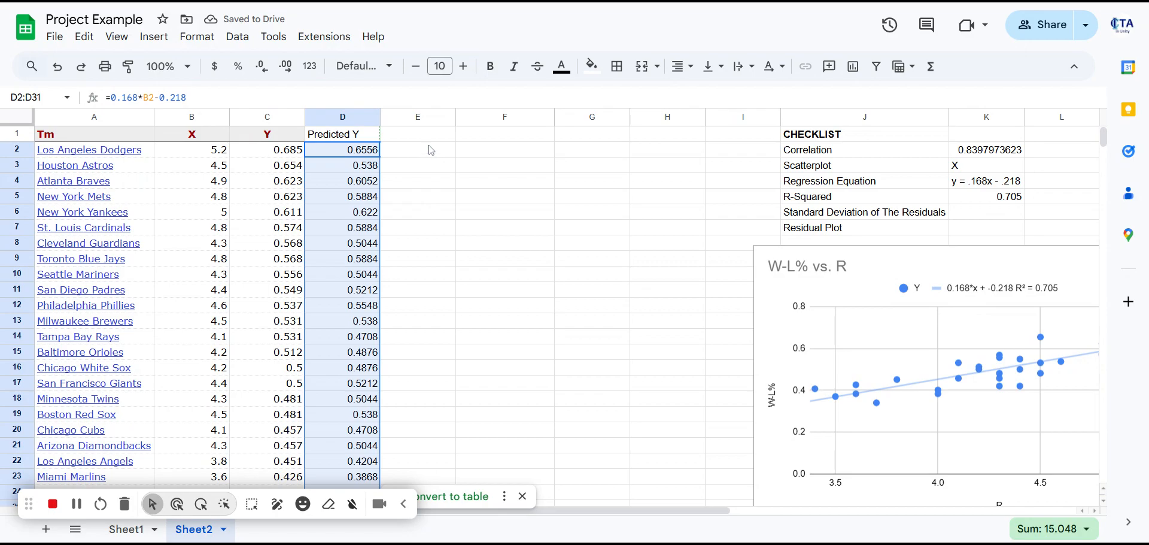
- Add the column header Residuals in E1
{"action": "left_click", "coordinate": [431, 144]}
{"action": "type", "text": "Residuals"}
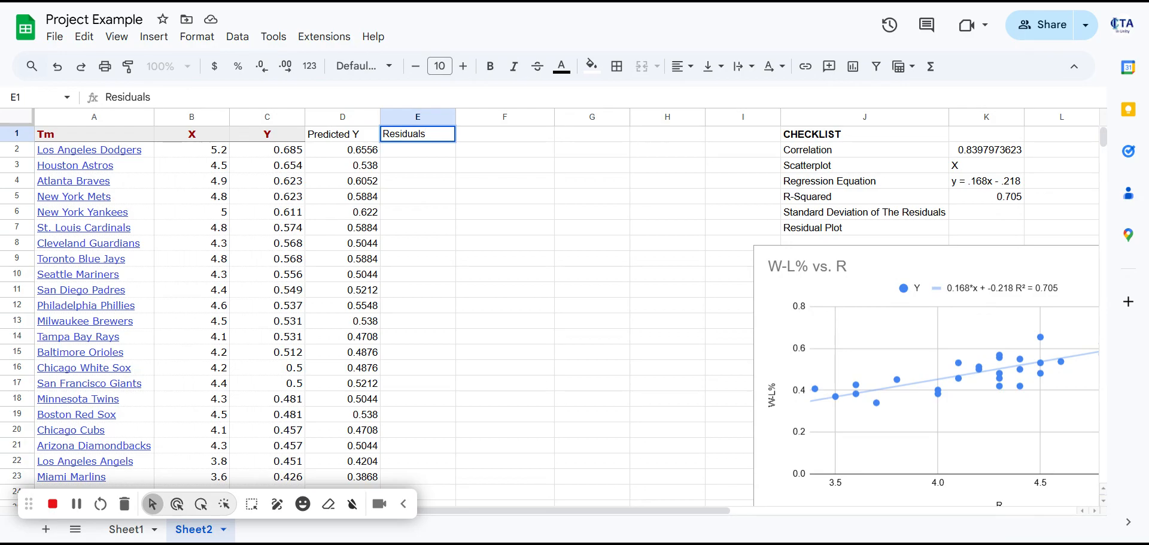
{"action": "key", "text": "Return"}
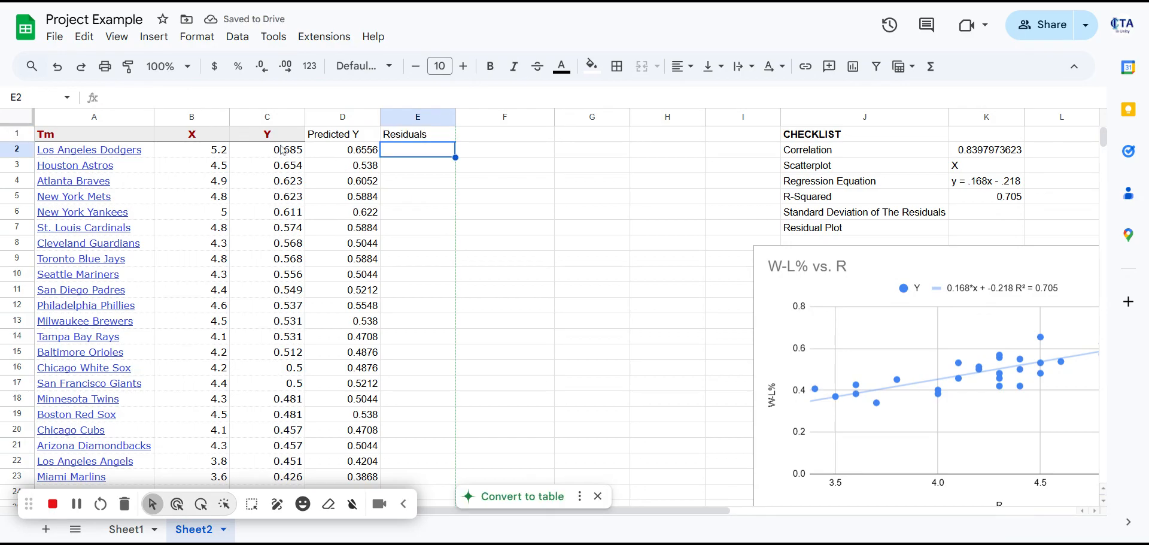
- Enter the residual formula =C2-D2 in E2 and reject the suggested autofill
{"action": "type", "text": "="}
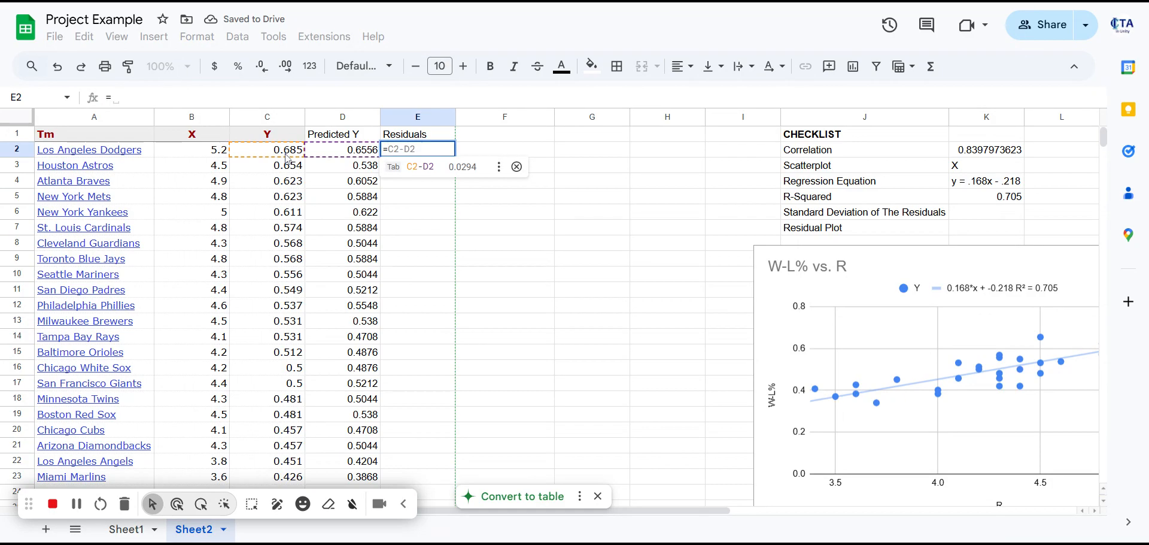
{"action": "left_click", "coordinate": [287, 155]}
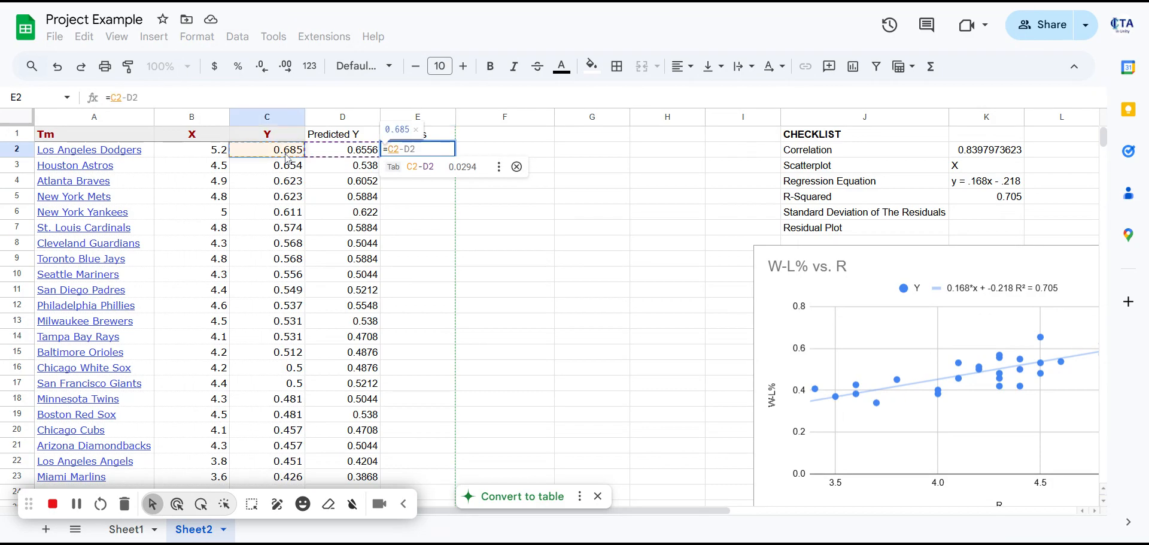
{"action": "type", "text": "-"}
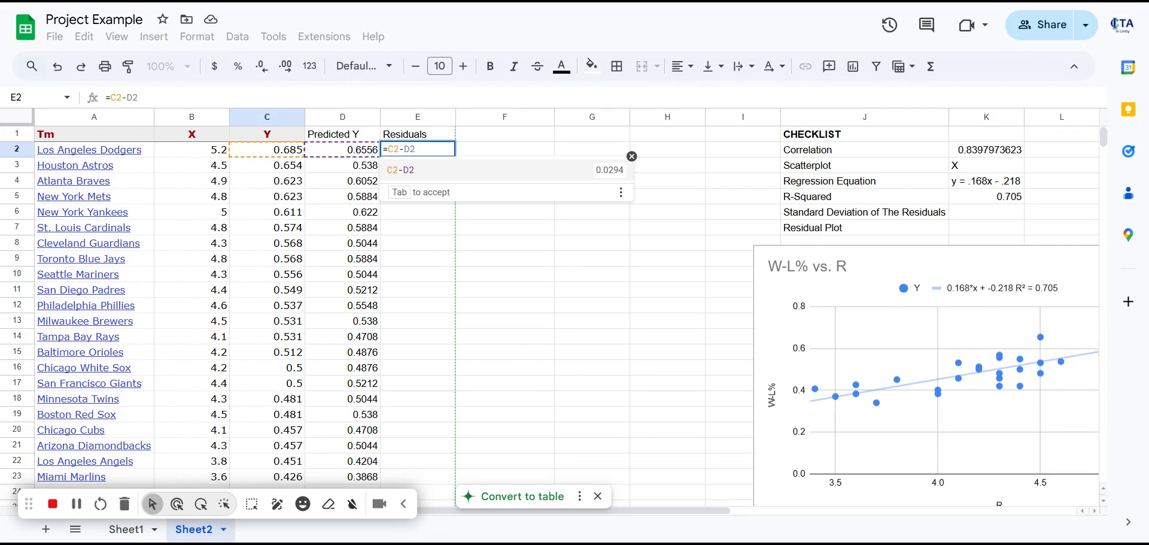
{"action": "left_click", "coordinate": [353, 152]}
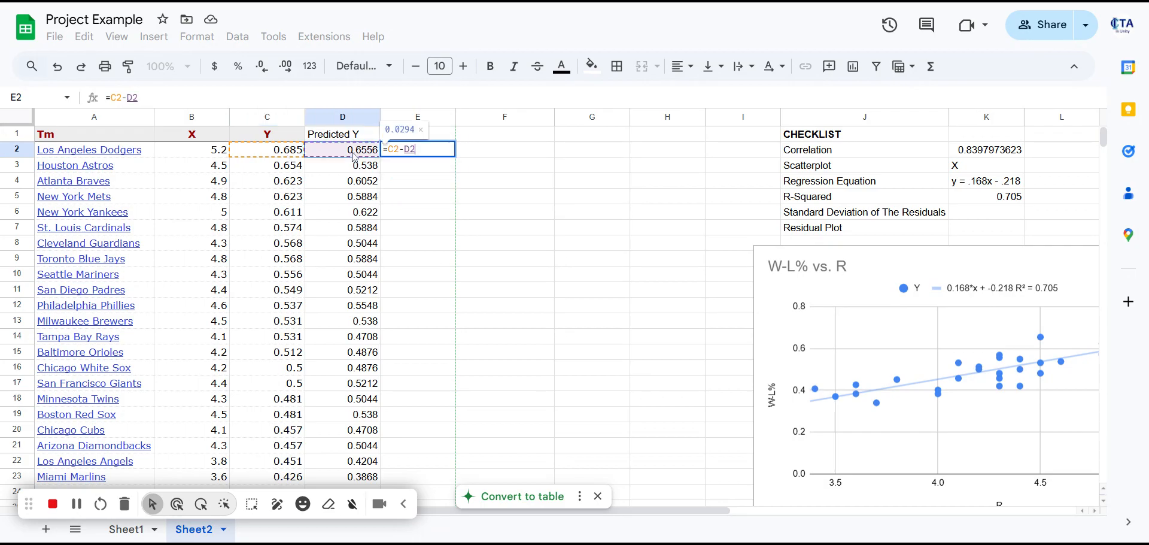
{"action": "key", "text": "Return"}
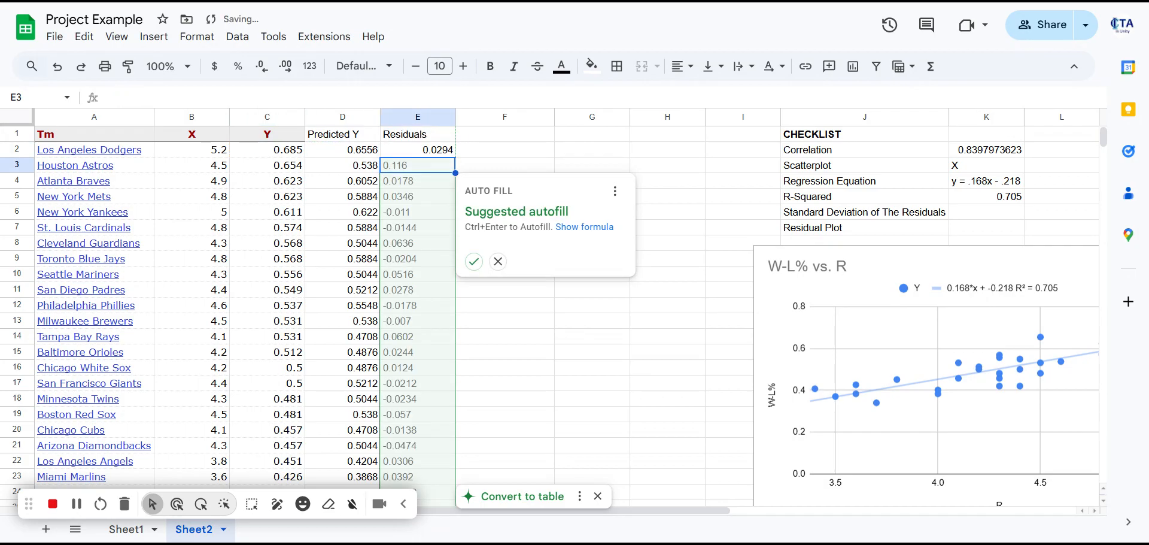
{"action": "left_click", "coordinate": [499, 264]}
- Fill the E2 residual formula down the Residuals column through E31
{"action": "left_click", "coordinate": [431, 145]}
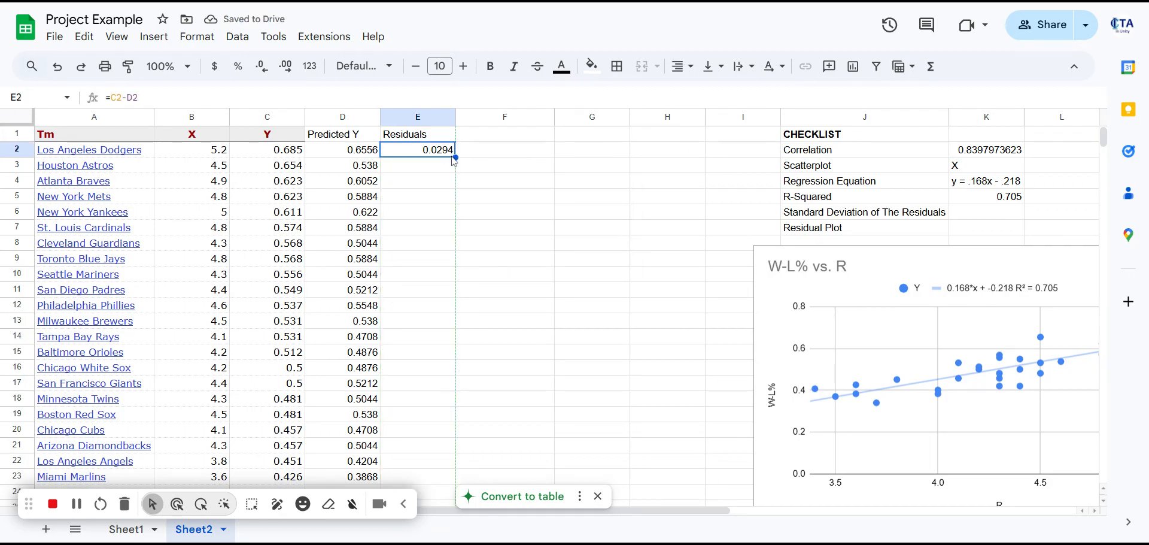
{"action": "left_click_drag", "start_coordinate": [456, 156], "coordinate": [458, 413]}
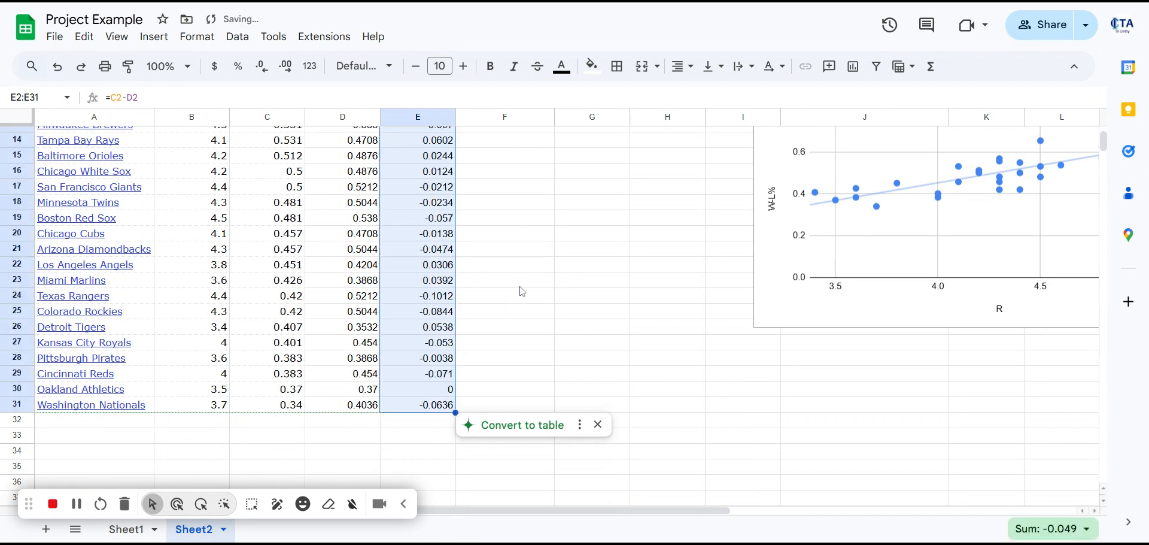
{"action": "scroll", "coordinate": [518, 287], "scroll_direction": "up", "scroll_amount": 5}
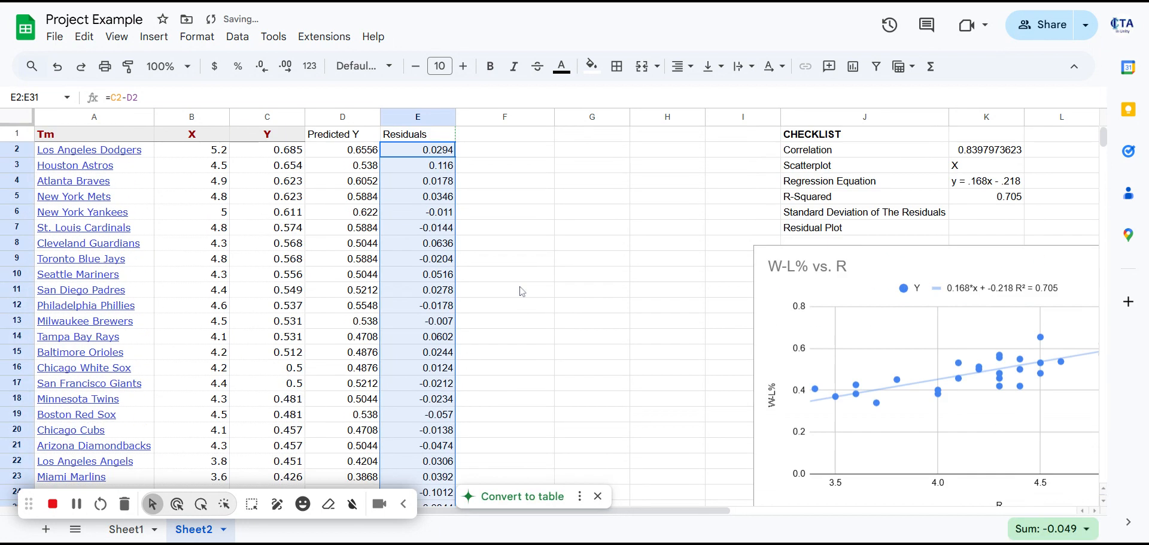
- Add the column header Residuals Squared in F1
{"action": "left_click", "coordinate": [514, 140]}
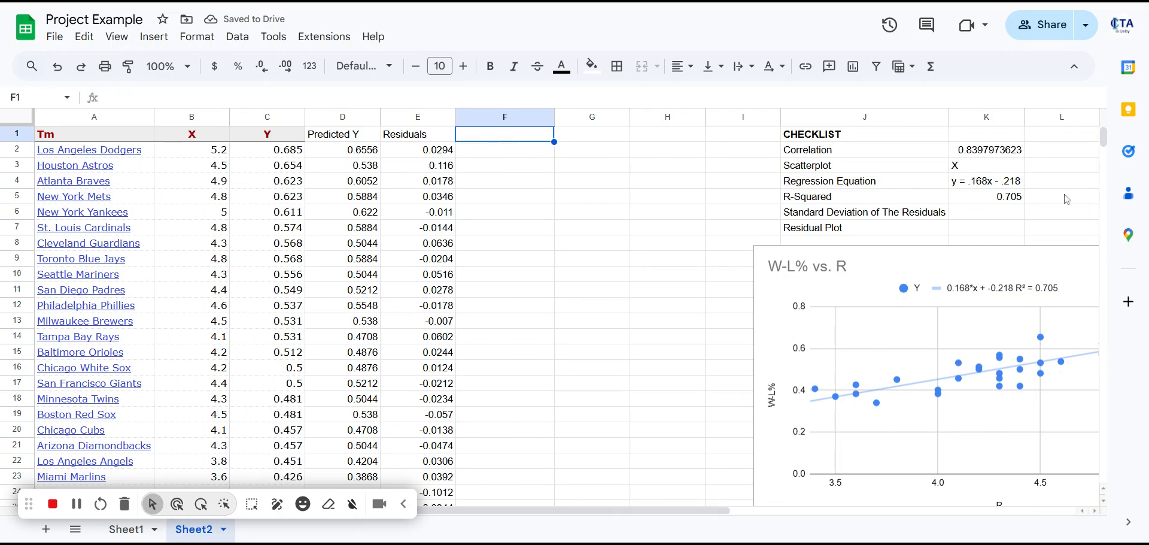
{"action": "type", "text": "R"}
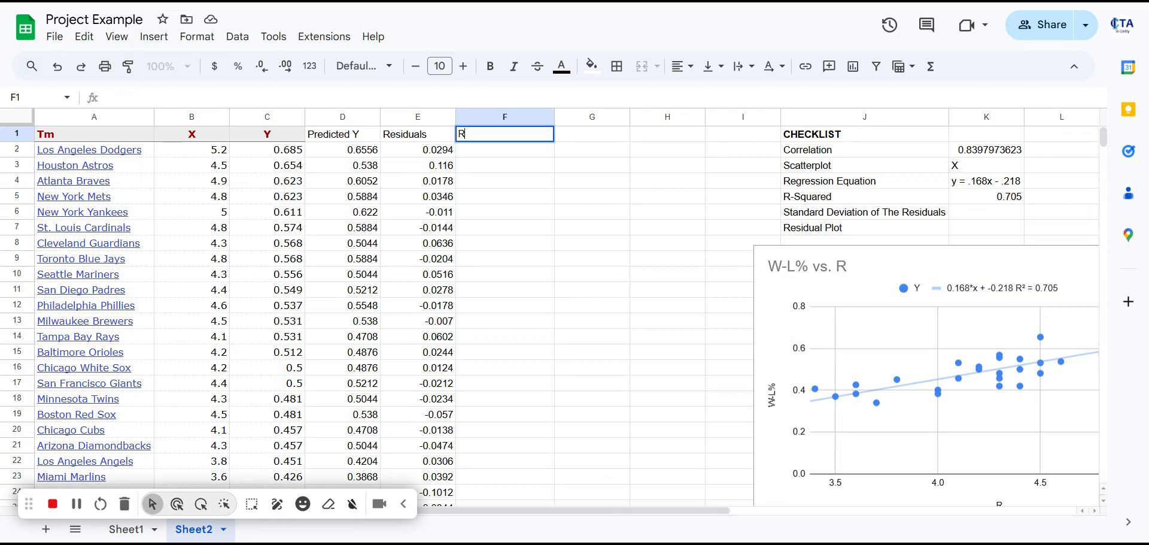
{"action": "type", "text": "esiduals Squared"}
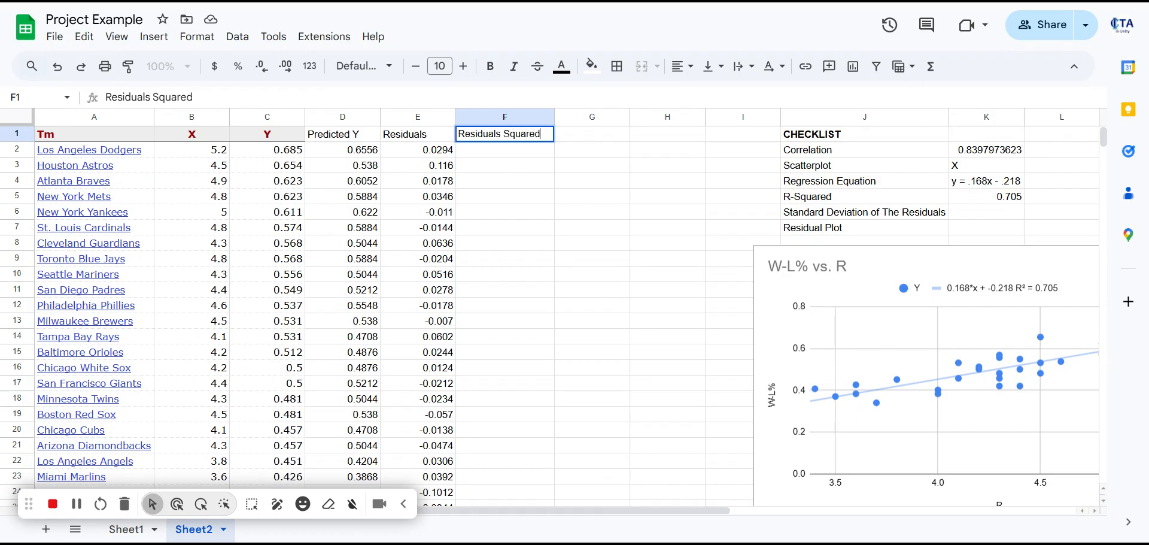
{"action": "key", "text": "Return"}
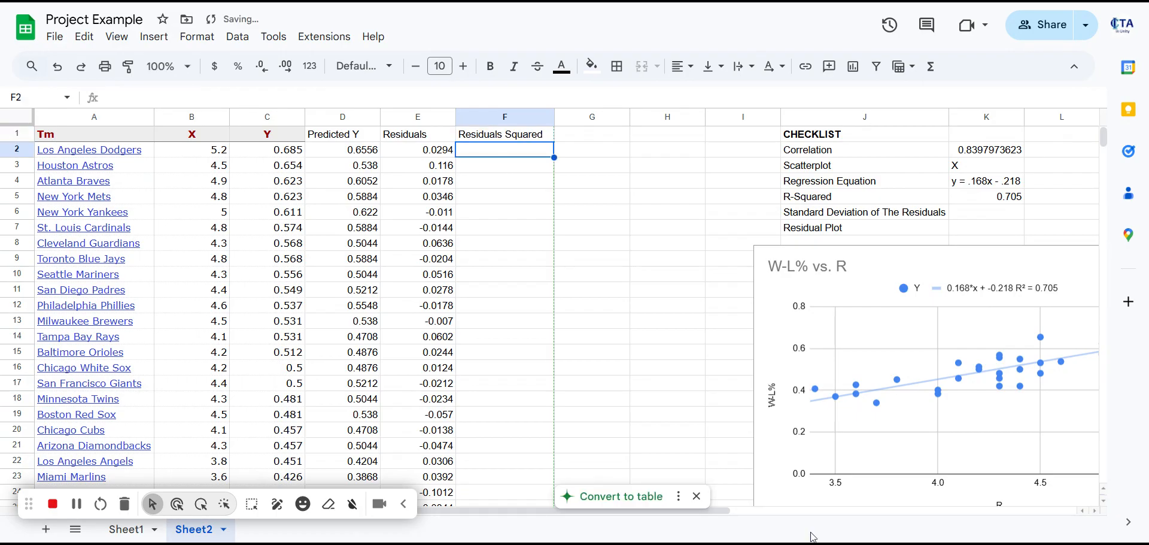
- Enter the formula =E2^2 in F2 to square the first team's residual
{"action": "type", "text": "="}
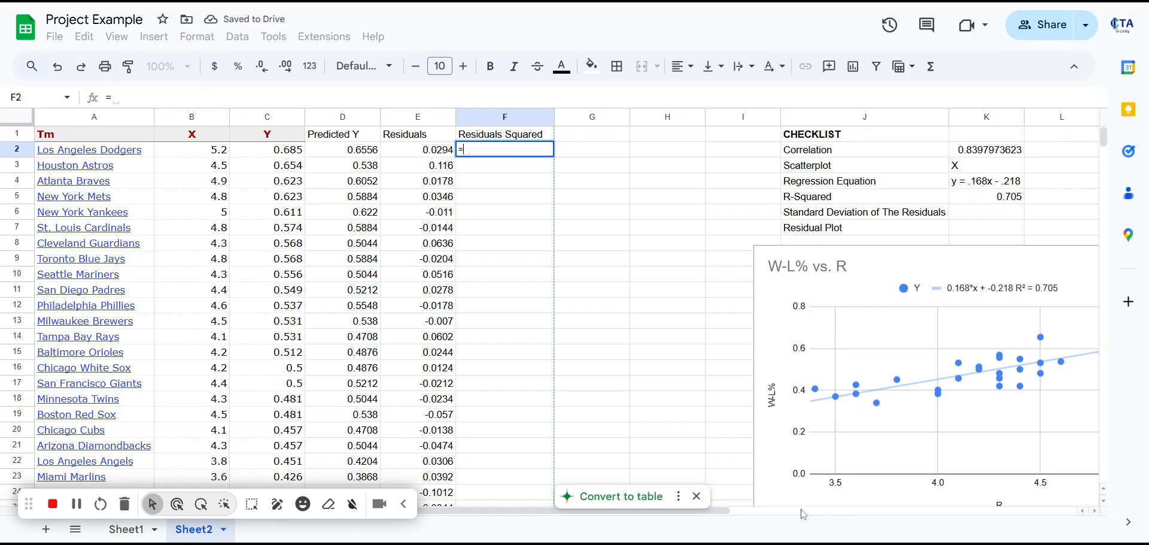
{"action": "left_click", "coordinate": [433, 157]}
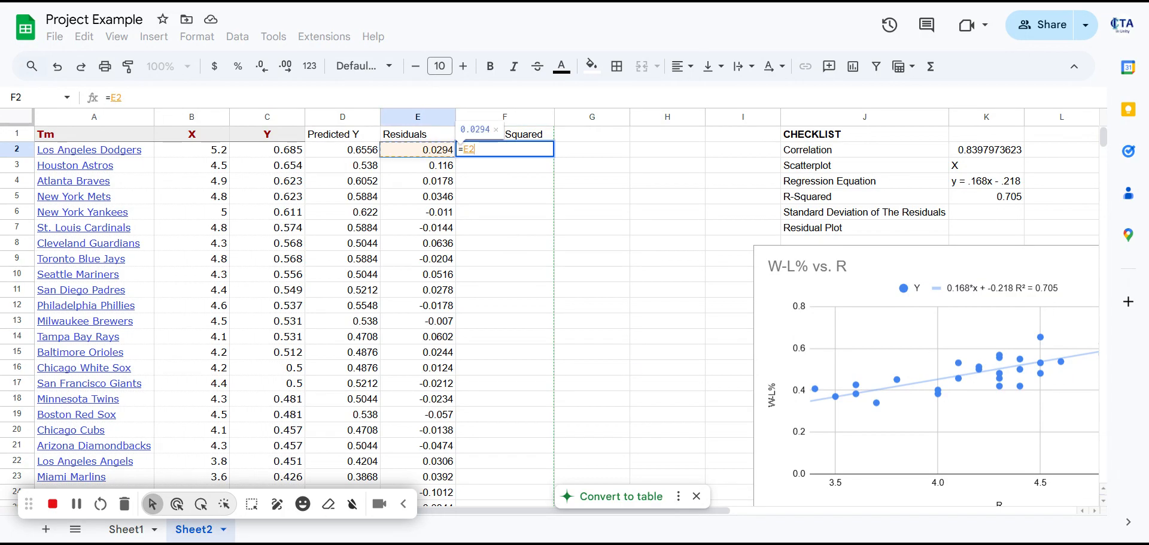
{"action": "type", "text": "^"}
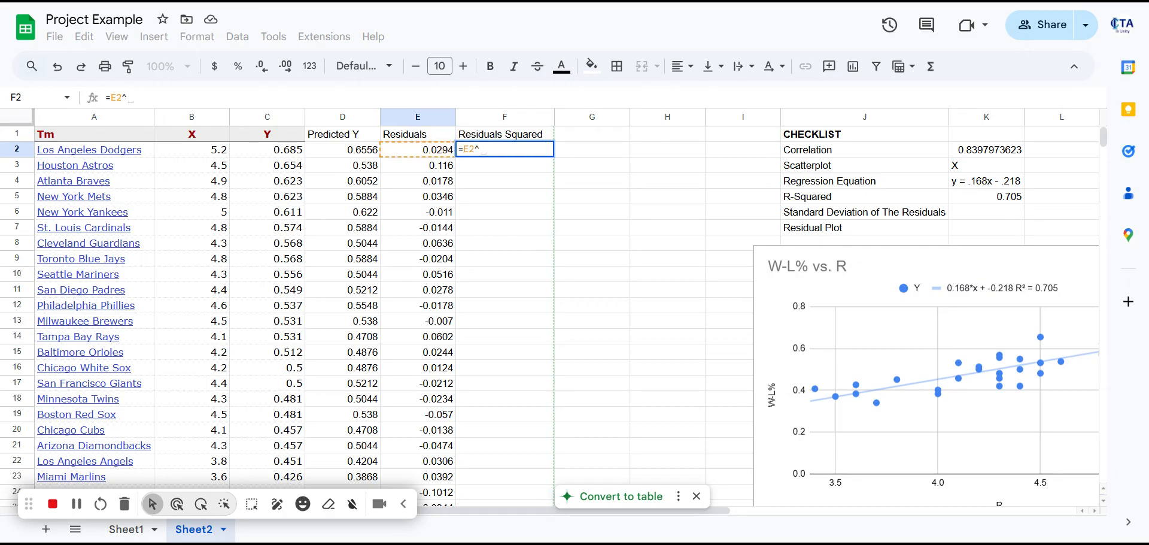
{"action": "type", "text": "2"}
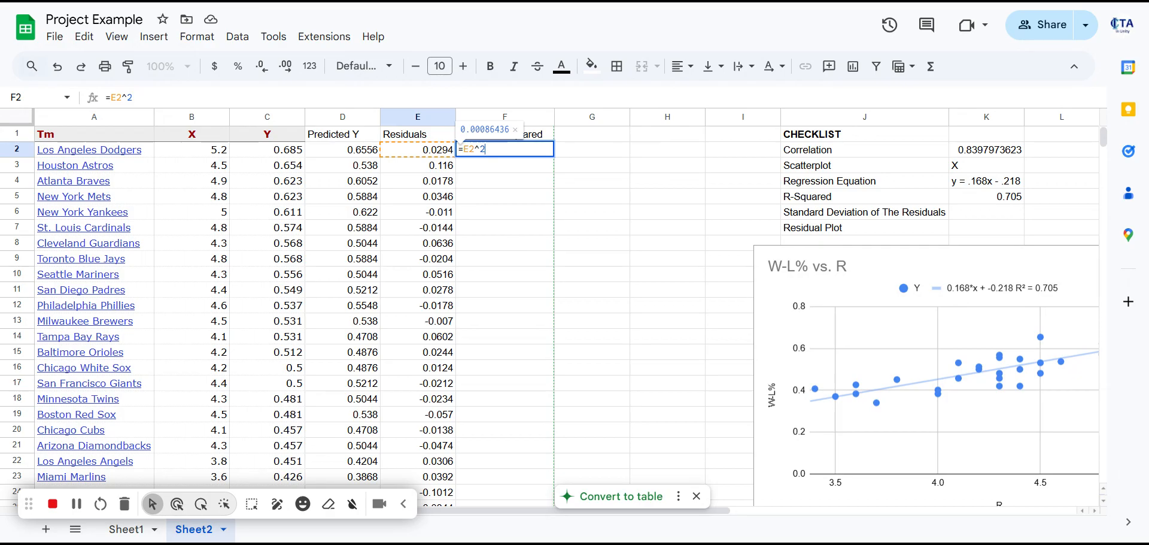
{"action": "key", "text": "Return"}
- Fill the F2 squaring formula down the Residuals Squared column through F31
{"action": "left_click", "coordinate": [514, 150]}
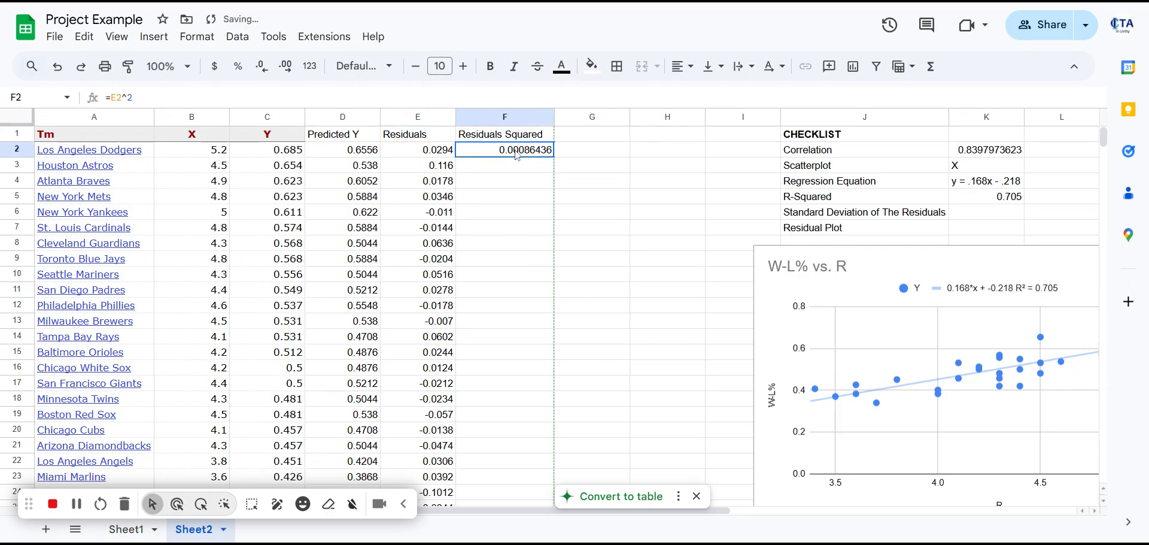
{"action": "left_click_drag", "start_coordinate": [555, 158], "coordinate": [555, 334]}
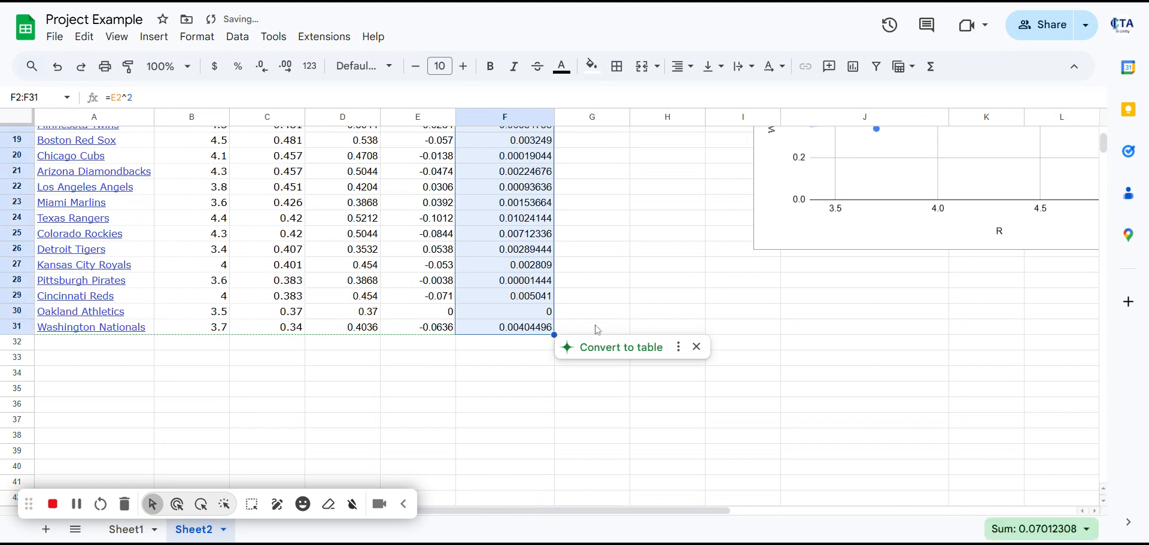
{"action": "scroll", "coordinate": [589, 329], "scroll_direction": "up", "scroll_amount": 6}
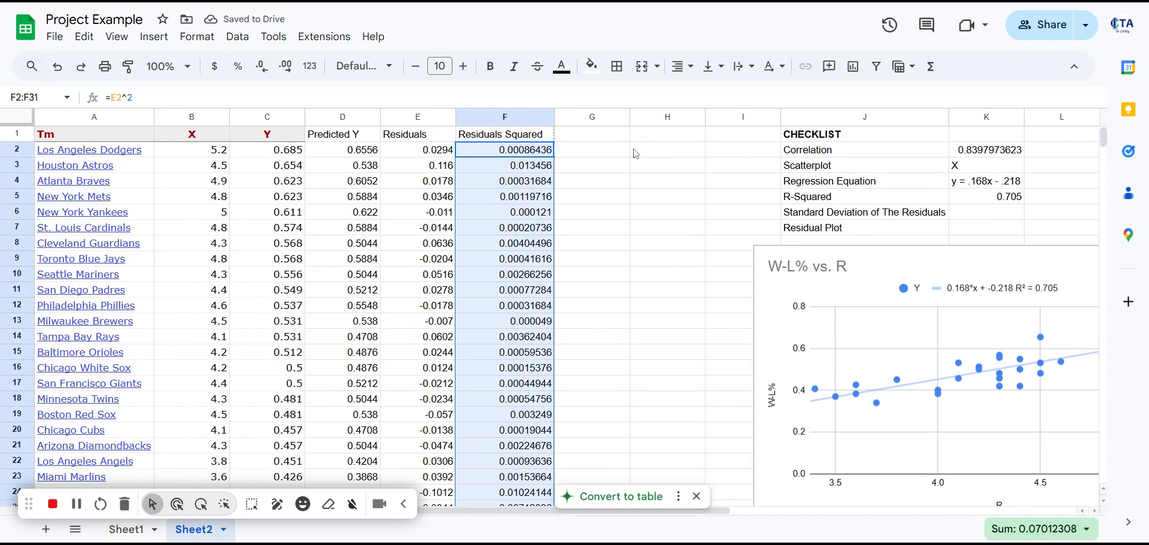
- Calculate the standard deviation of the residuals in H2 with the formula =sqrt(sum(F2:F31)/28)
{"action": "left_click", "coordinate": [659, 174]}
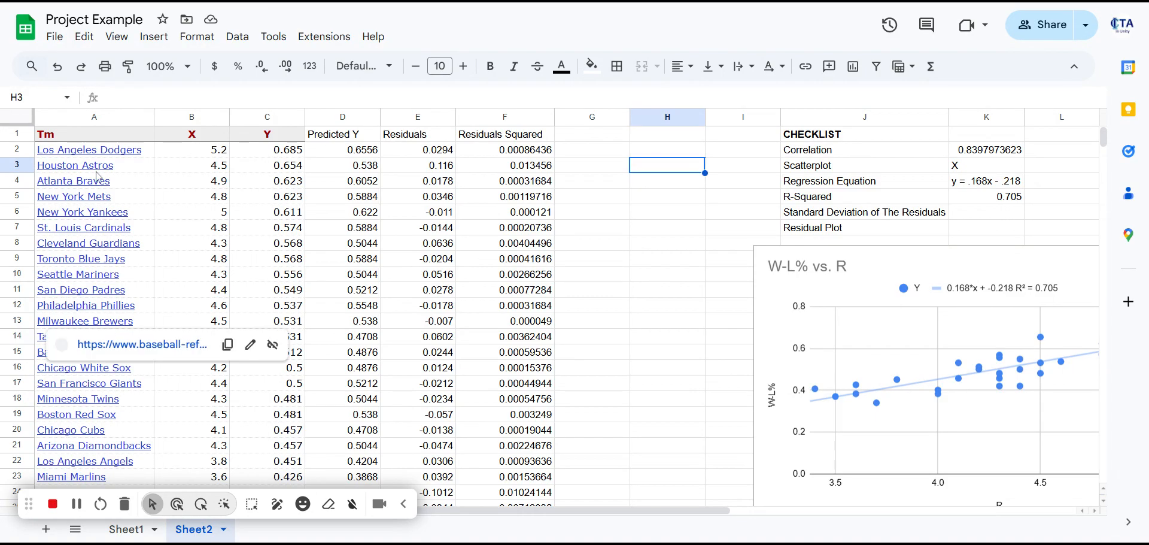
{"action": "scroll", "coordinate": [127, 209], "scroll_direction": "down", "scroll_amount": 5}
{"action": "scroll", "coordinate": [127, 209], "scroll_direction": "up", "scroll_amount": 5}
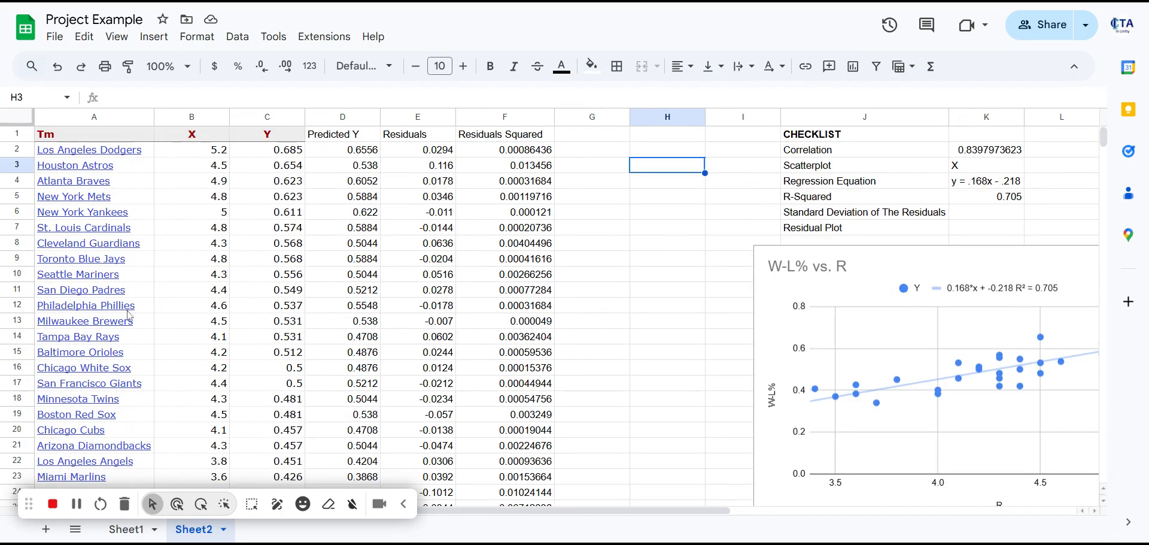
{"action": "left_click", "coordinate": [658, 153]}
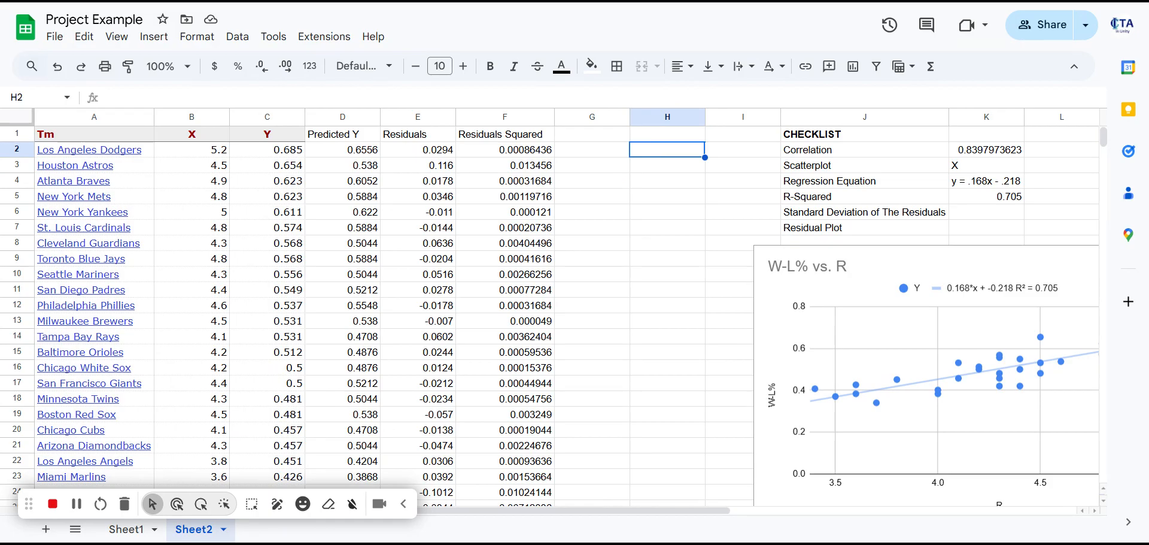
{"action": "type", "text": "="}
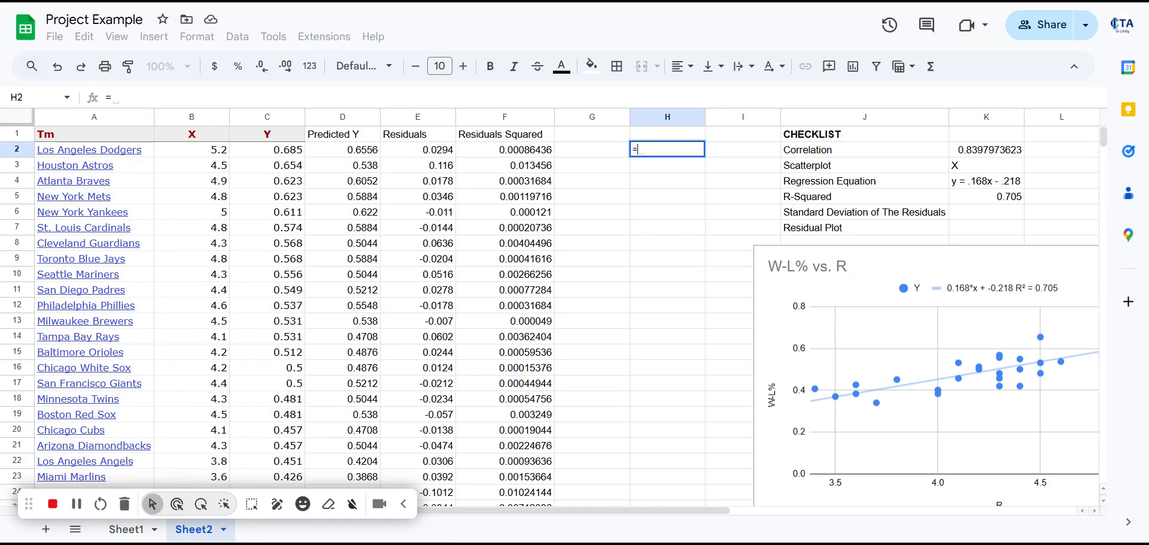
{"action": "type", "text": "sq"}
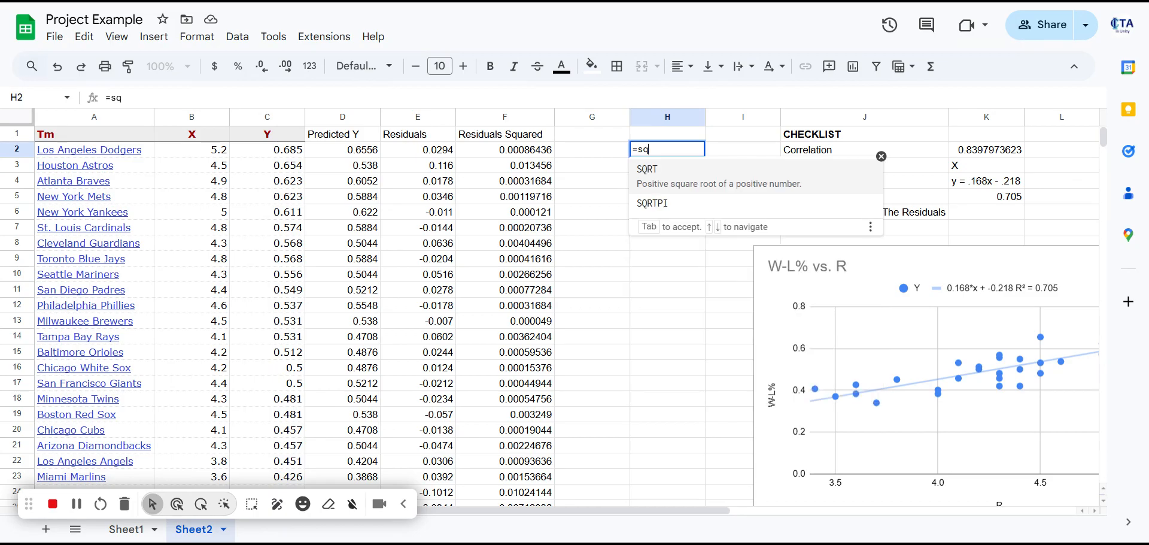
{"action": "type", "text": "rt("}
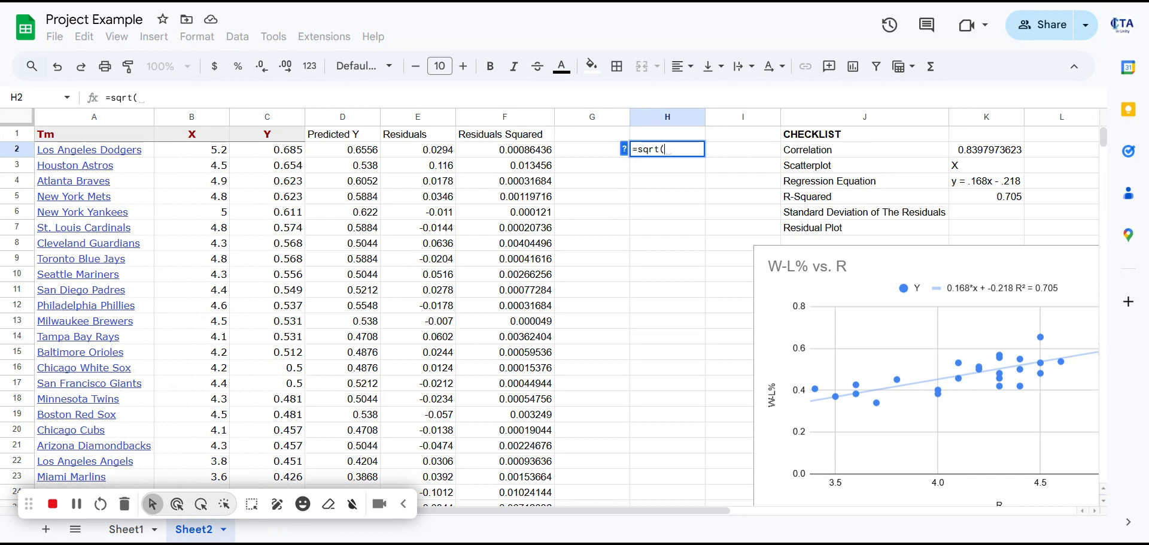
{"action": "type", "text": "sum"}
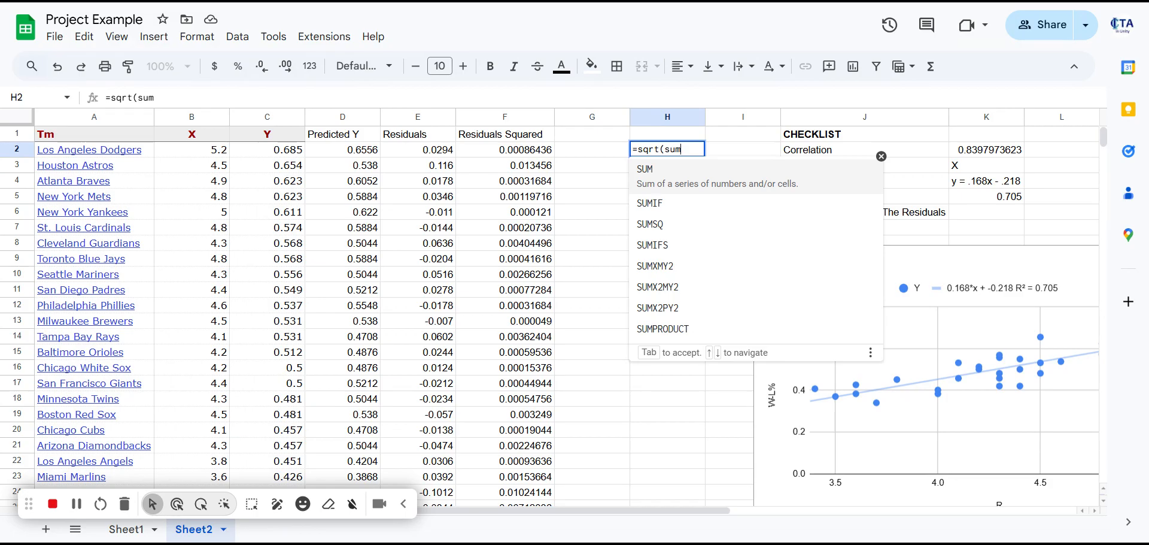
{"action": "type", "text": "("}
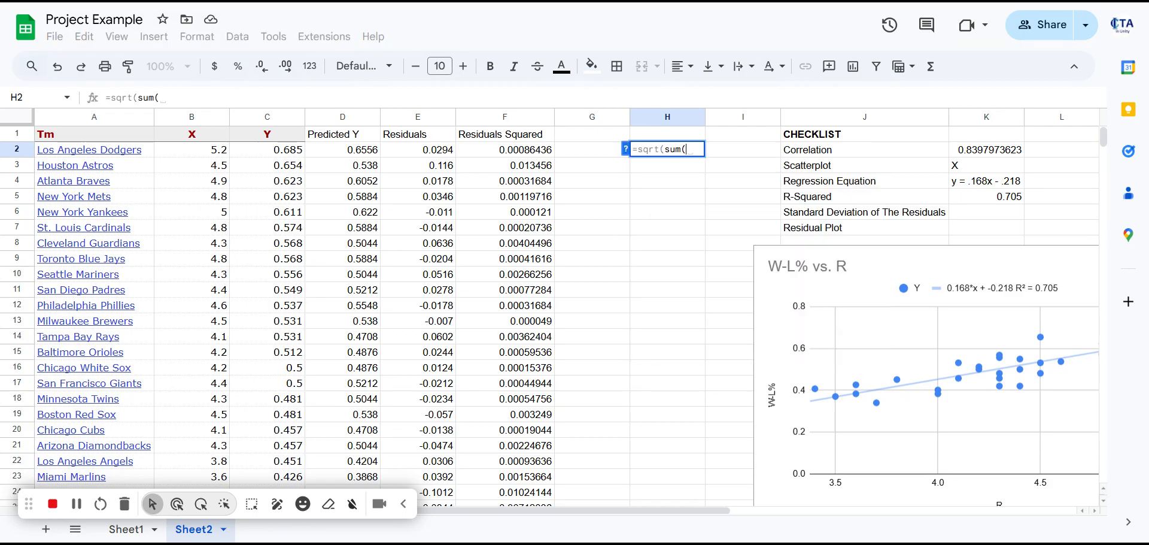
{"action": "left_click_drag", "start_coordinate": [538, 157], "coordinate": [530, 473]}
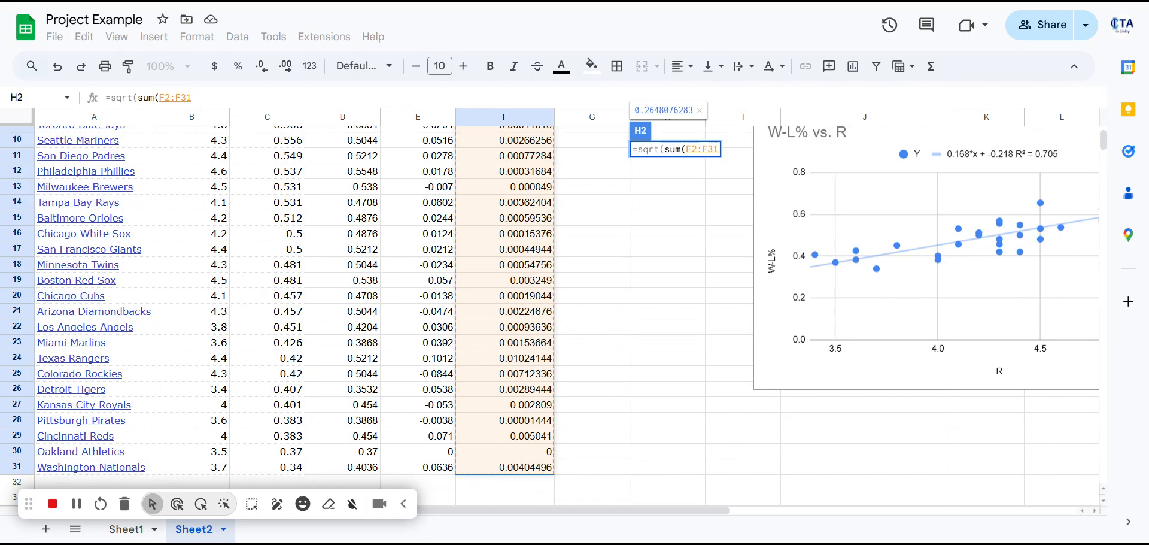
{"action": "left_click", "coordinate": [200, 97]}
{"action": "type", "text": "))"}
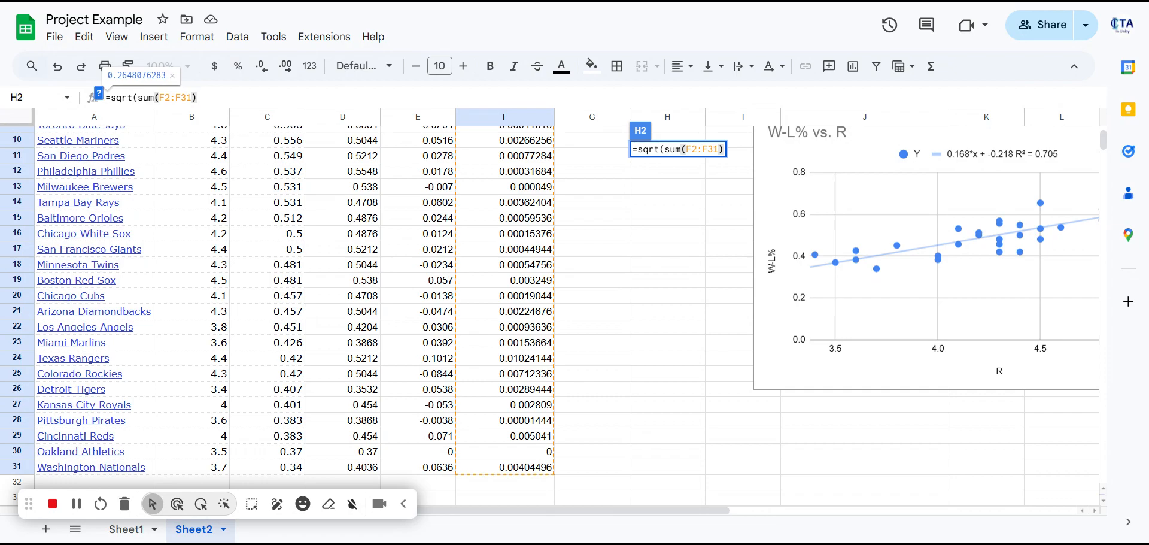
{"action": "key", "text": "BackSpace"}
{"action": "type", "text": "/"}
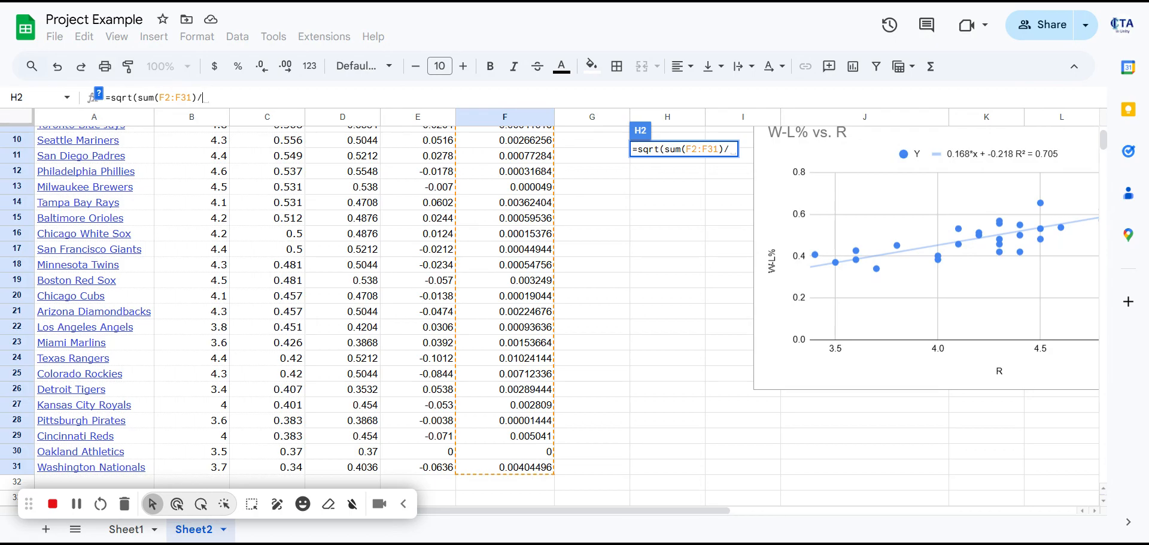
{"action": "type", "text": "28"}
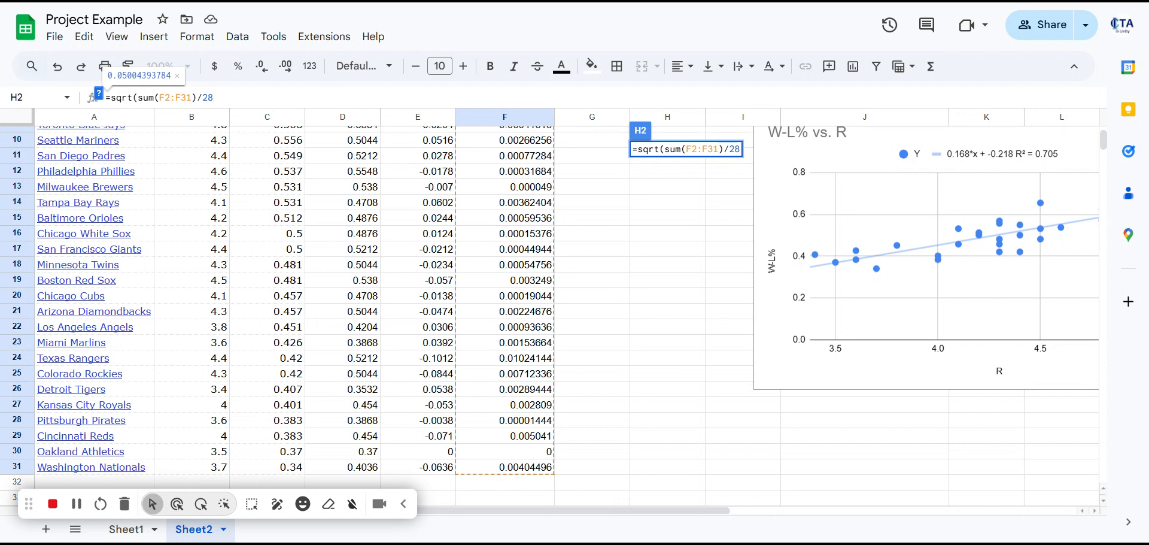
{"action": "type", "text": ")"}
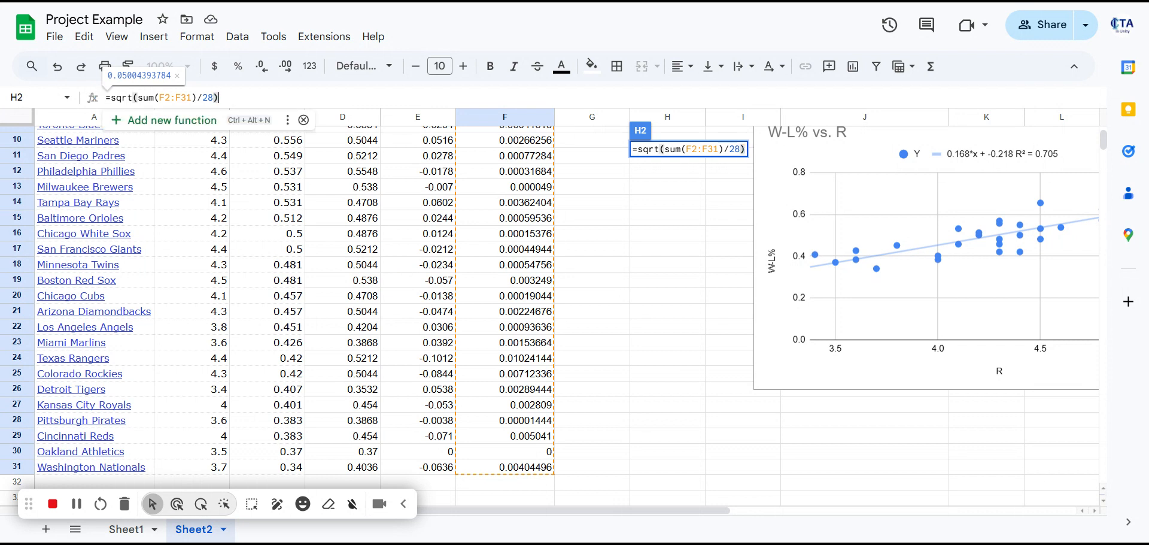
{"action": "key", "text": "Return"}
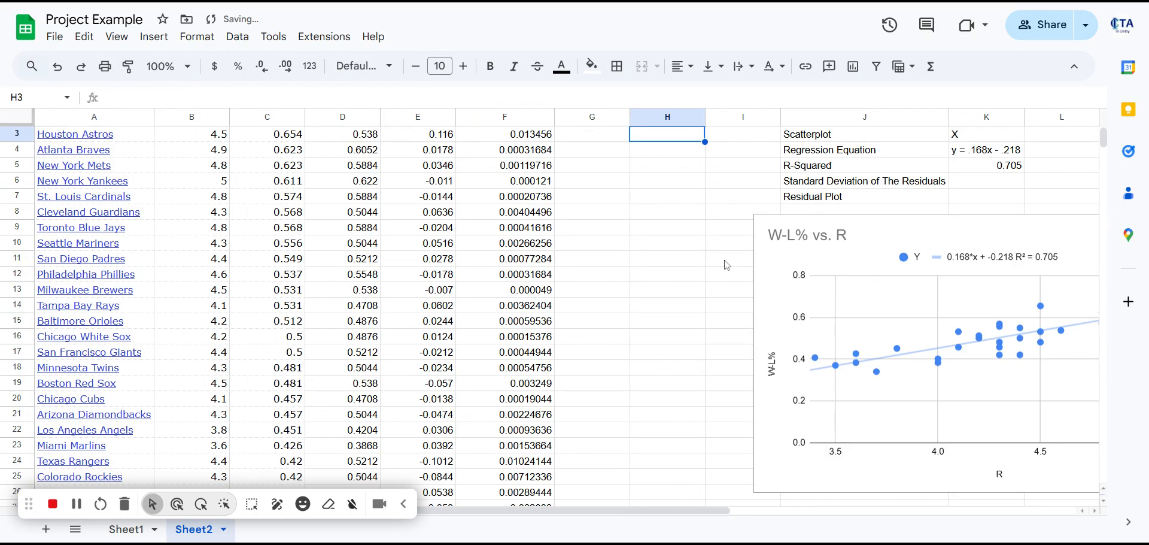
- Record .050 in K6 as the checklist's standard deviation of the residuals
{"action": "scroll", "coordinate": [685, 234], "scroll_direction": "up", "scroll_amount": 1}
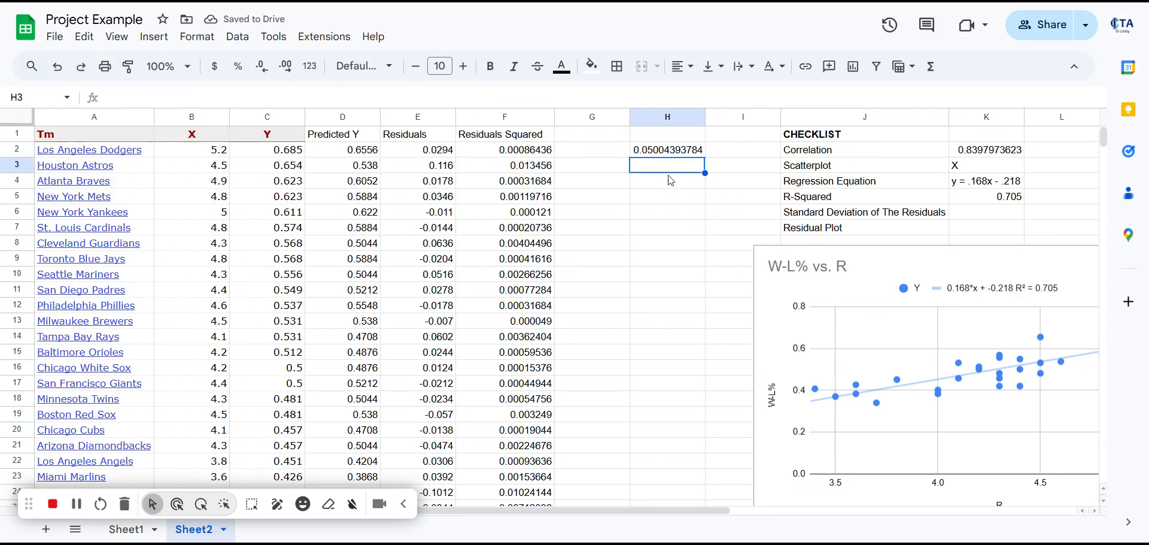
{"action": "left_click", "coordinate": [979, 219]}
{"action": "type", "text": ".050"}
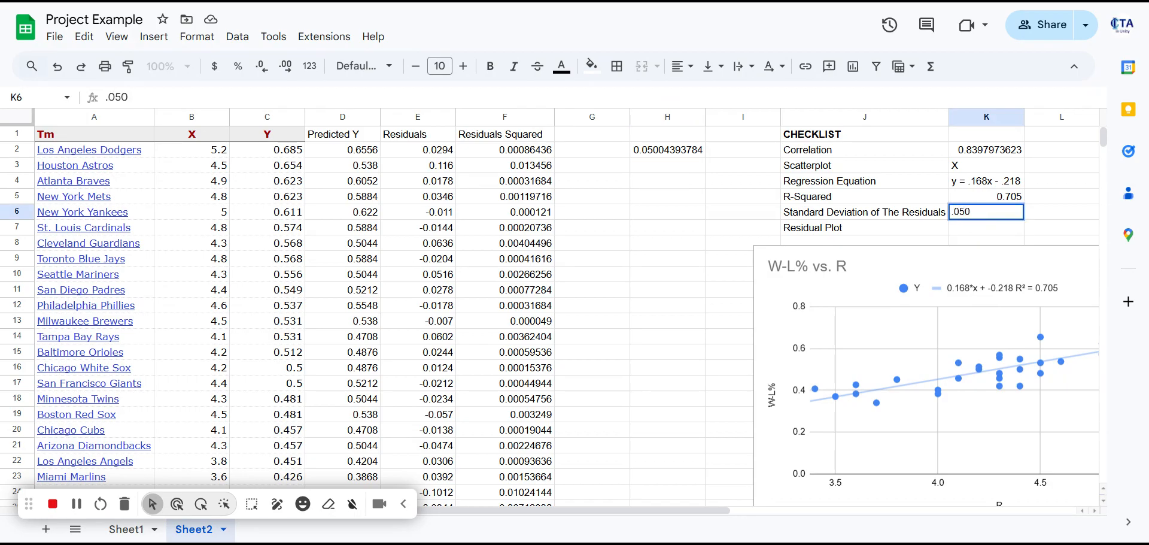
{"action": "key", "text": "Return"}
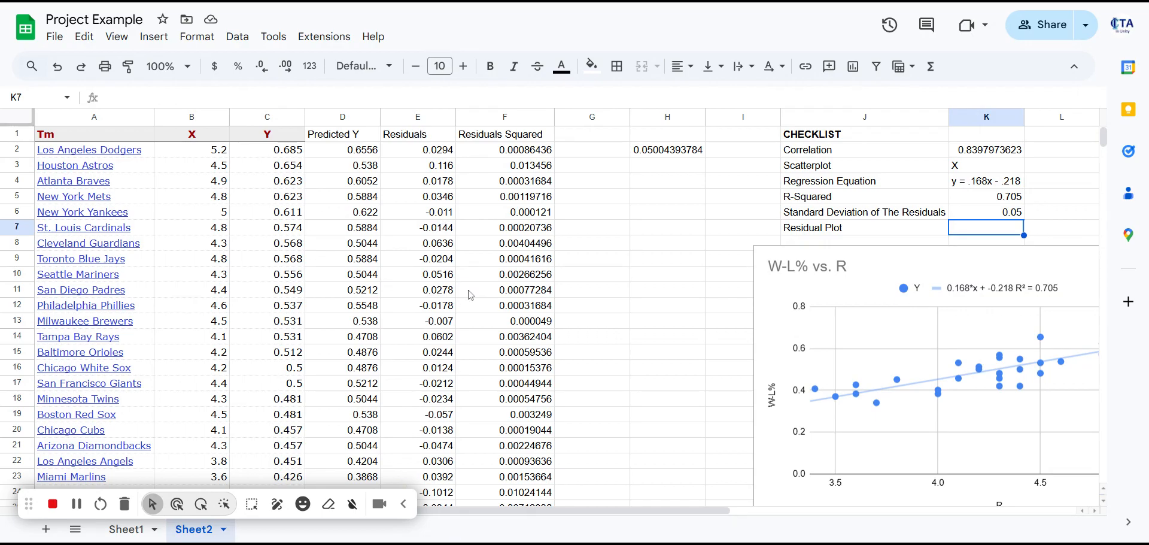
- Insert a residual plot as a scatter chart of the Residuals in E1:E31 against the X values in B1:B31
{"action": "left_click", "coordinate": [206, 136]}
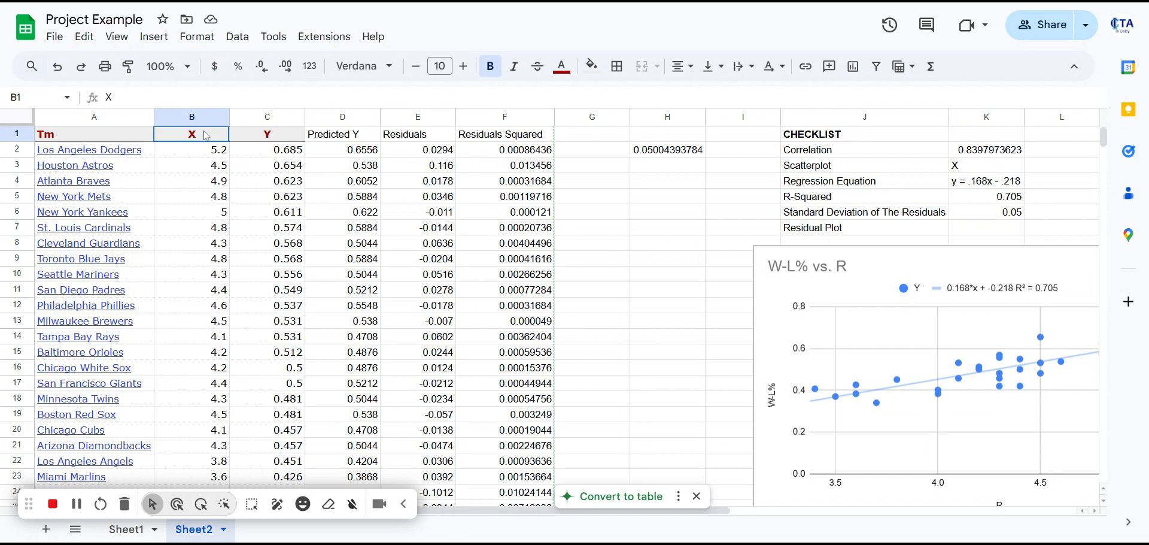
{"action": "left_click_drag", "start_coordinate": [206, 136], "coordinate": [208, 239]}
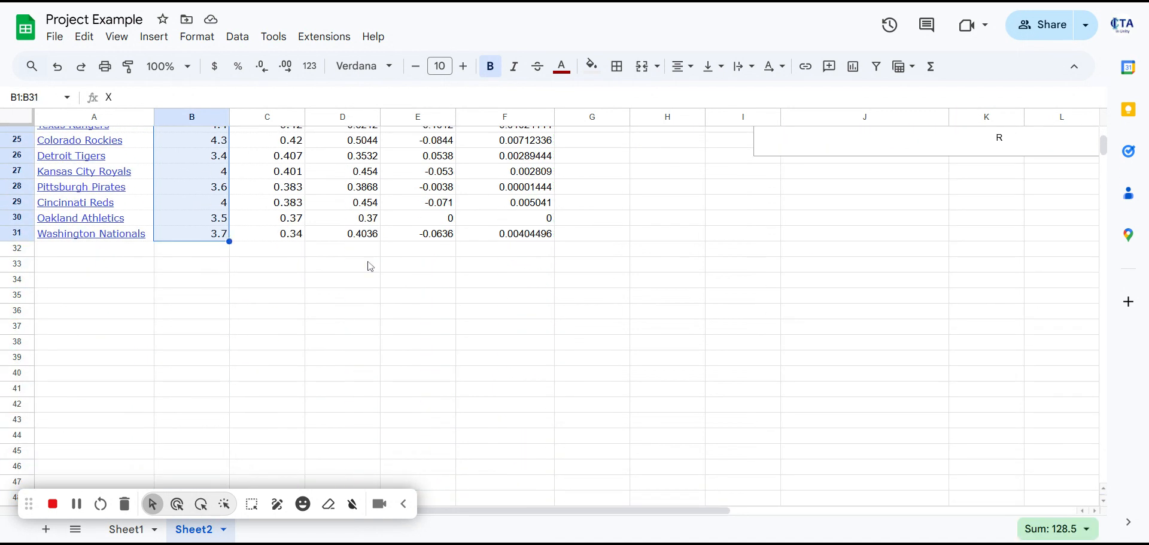
{"action": "scroll", "coordinate": [383, 266], "scroll_direction": "up", "scroll_amount": 6}
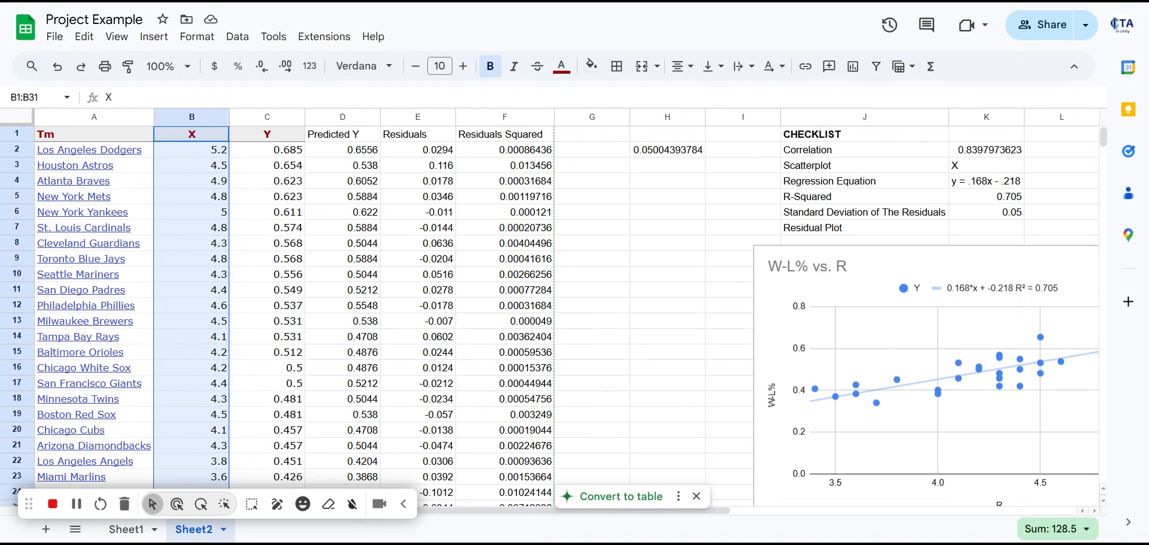
{"action": "left_click", "coordinate": [409, 140], "text": "ctrl"}
{"action": "left_click_drag", "start_coordinate": [409, 139], "coordinate": [425, 443]}
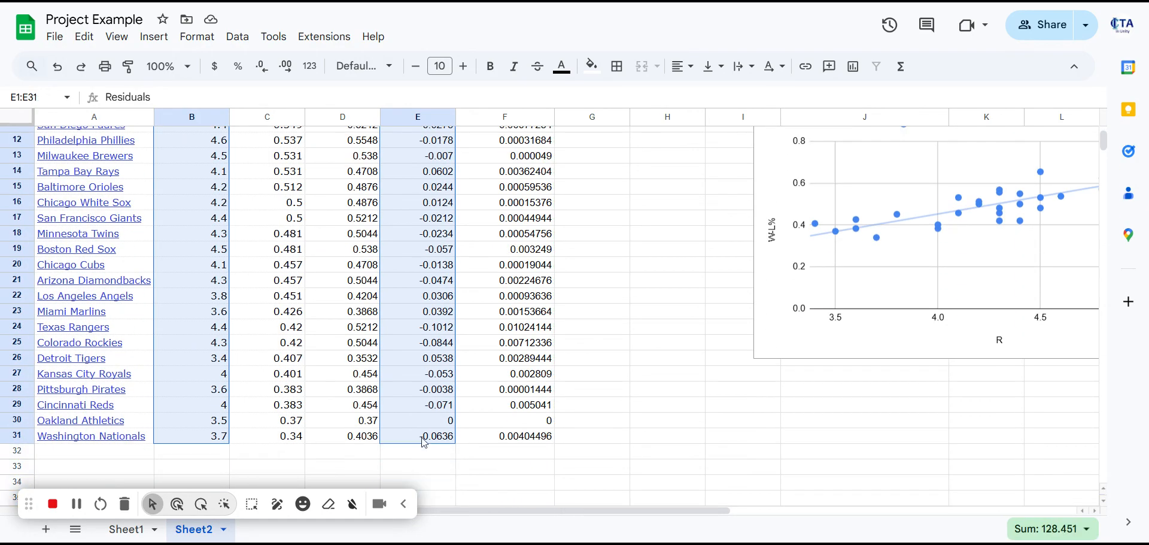
{"action": "scroll", "coordinate": [453, 425], "scroll_direction": "up", "scroll_amount": 3}
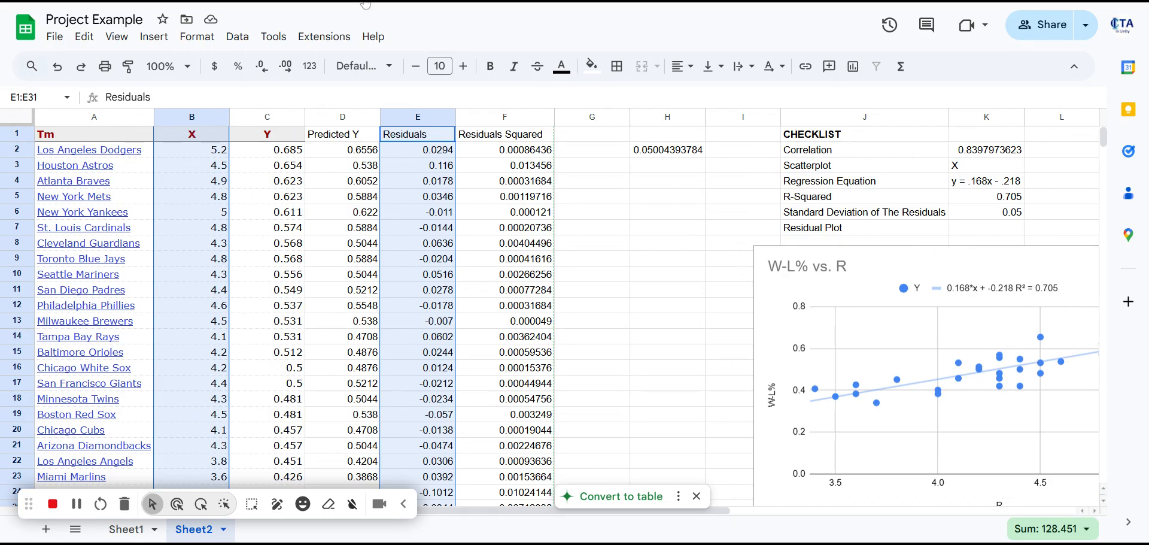
{"action": "left_click", "coordinate": [154, 39]}
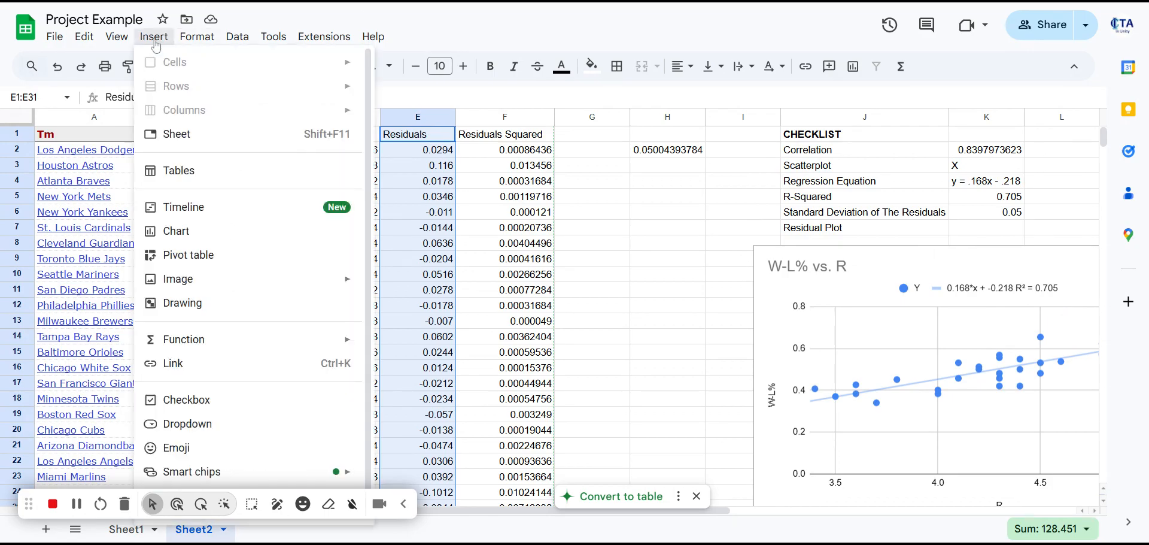
{"action": "left_click", "coordinate": [195, 243]}
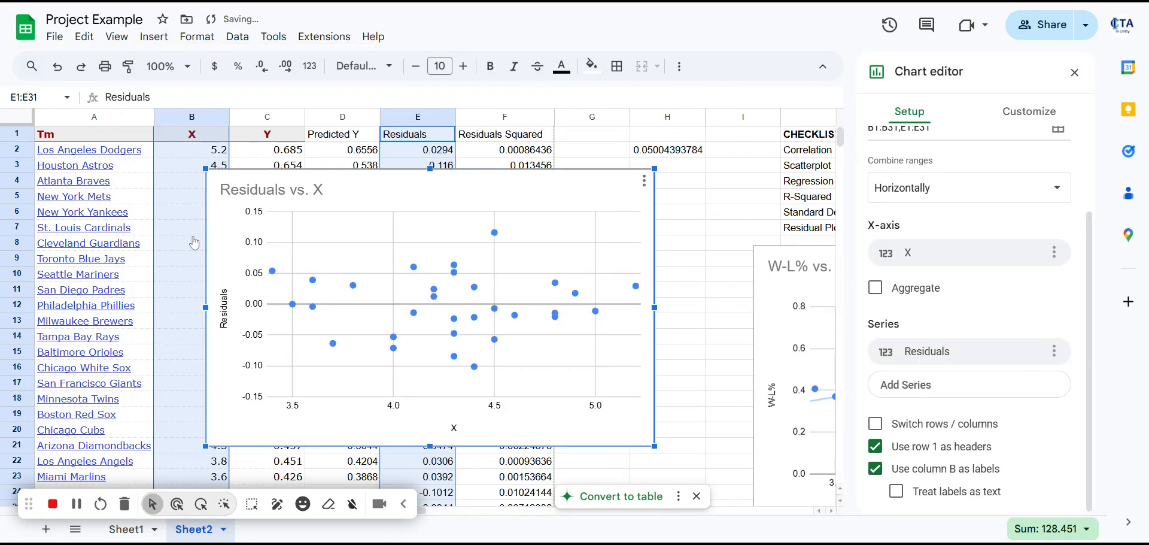
- Check the residual plot's chart type and setup options in the chart editor, reopen the editor once, and close it
{"action": "scroll", "coordinate": [988, 264], "scroll_direction": "up", "scroll_amount": 2}
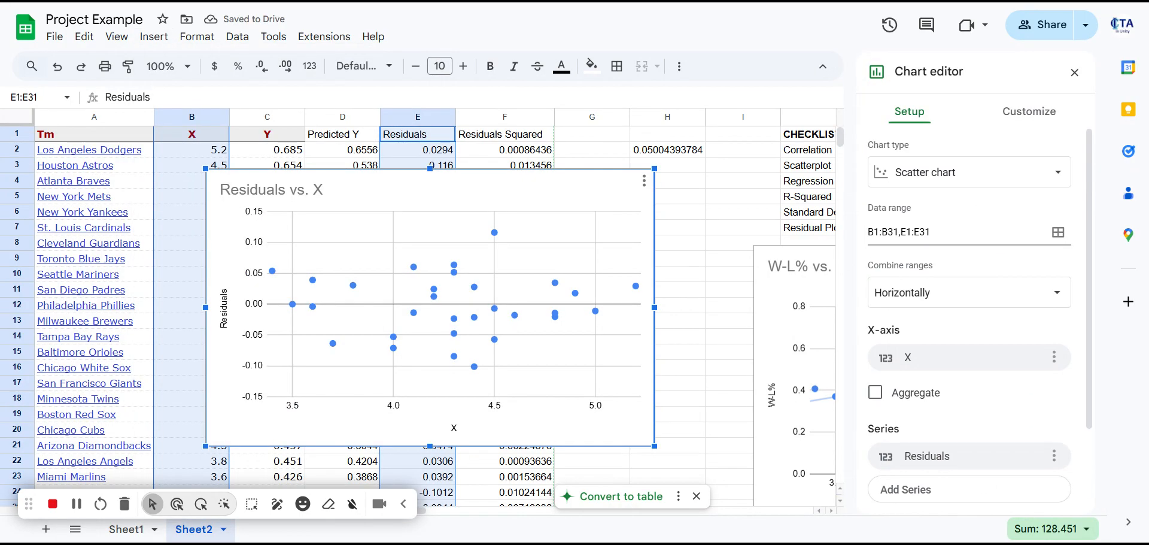
{"action": "left_click", "coordinate": [929, 185]}
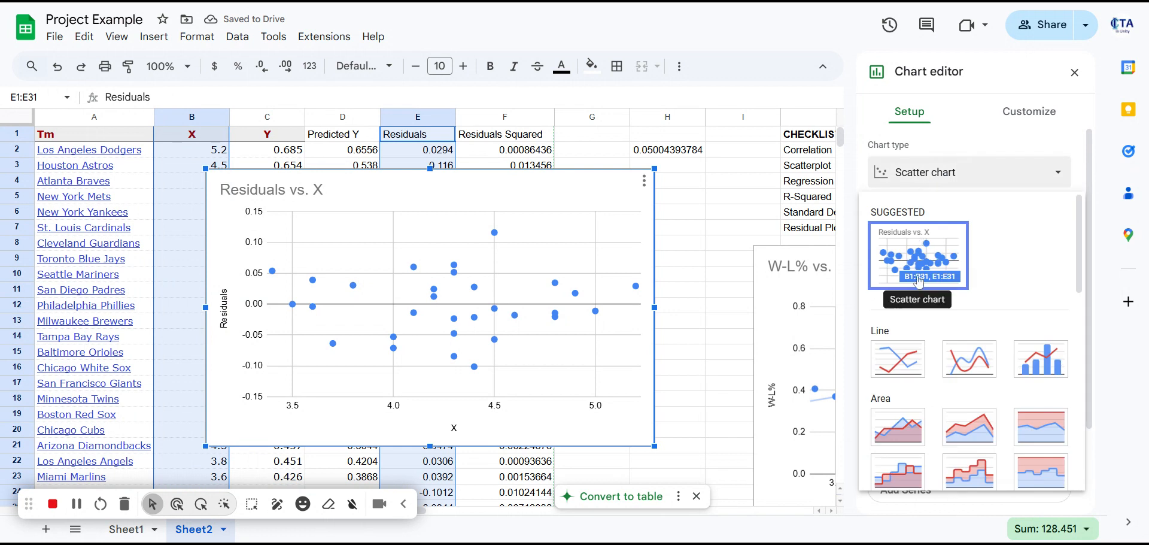
{"action": "scroll", "coordinate": [910, 279], "scroll_direction": "down", "scroll_amount": 5}
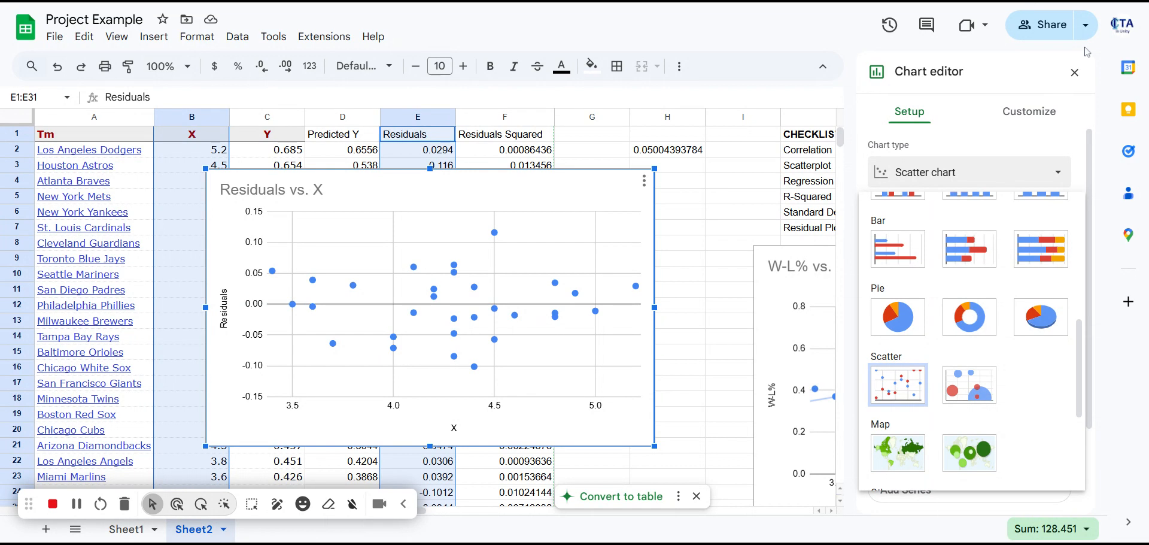
{"action": "left_click", "coordinate": [1075, 74]}
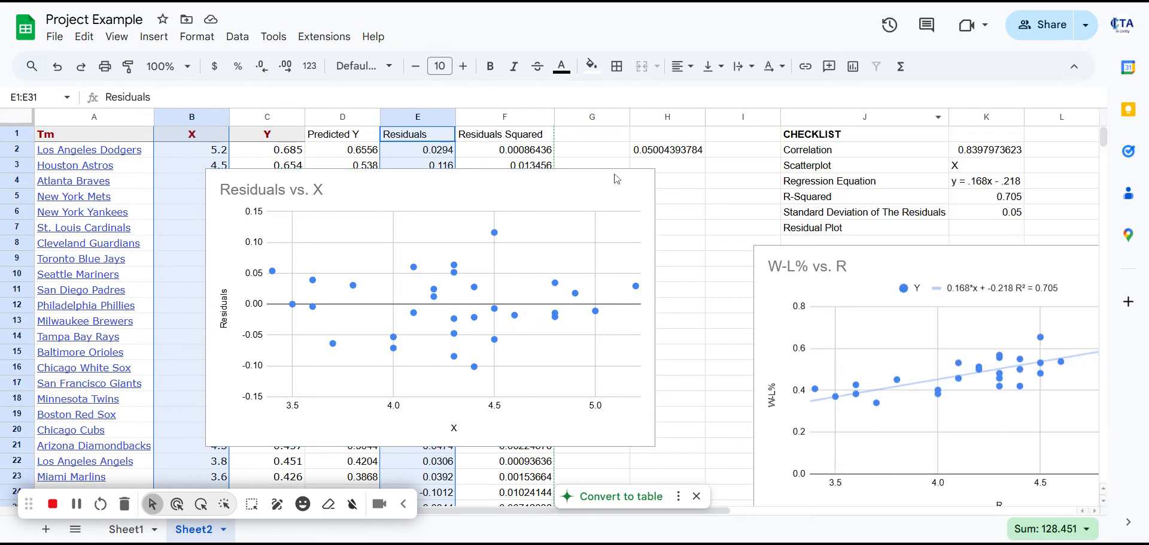
{"action": "left_click", "coordinate": [644, 181]}
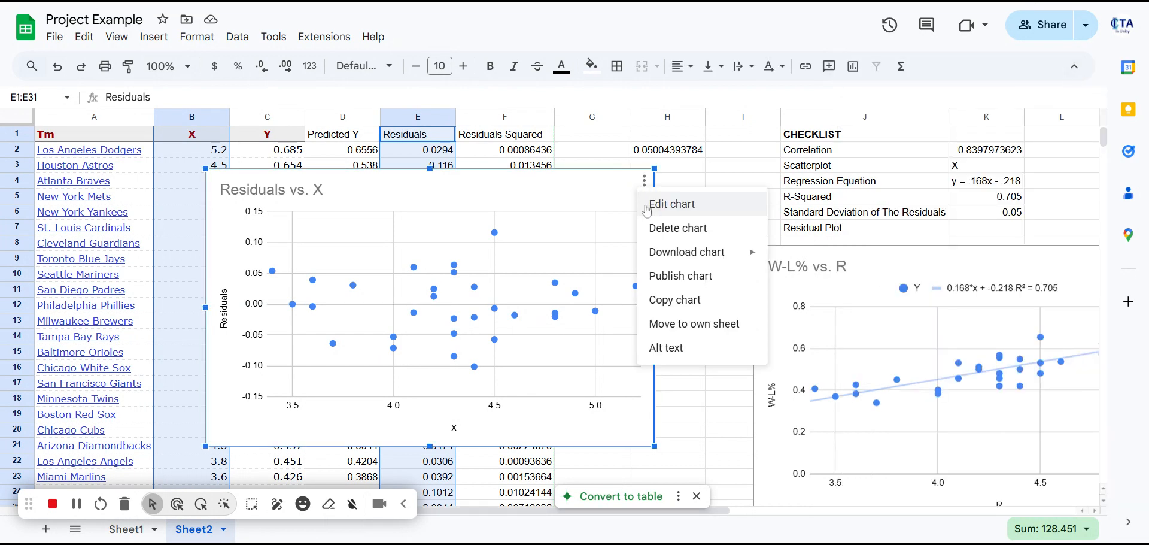
{"action": "left_click", "coordinate": [647, 207]}
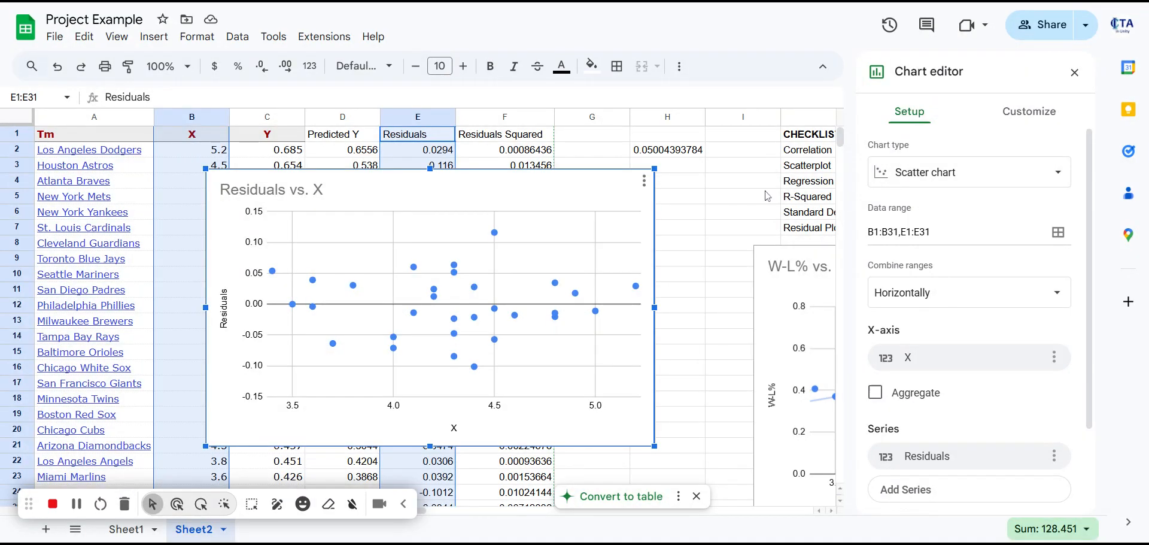
{"action": "left_click", "coordinate": [711, 234]}
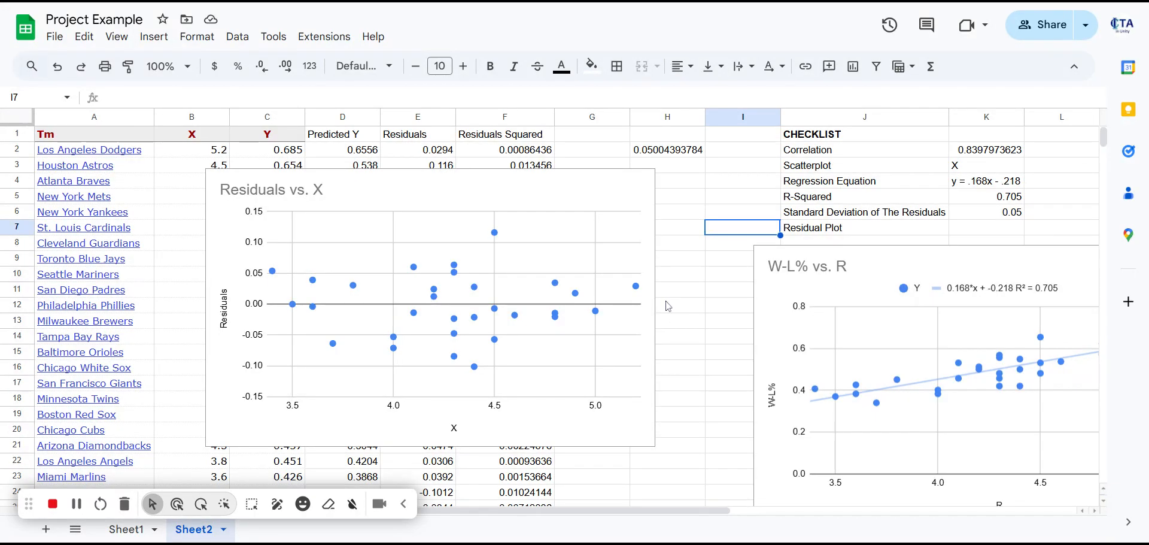
- Place the residual plot over the team data columns from row 4 and the W-L% vs. R scatterplot directly beside it
{"action": "left_click", "coordinate": [623, 179]}
{"action": "left_click_drag", "start_coordinate": [621, 183], "coordinate": [506, 210]}
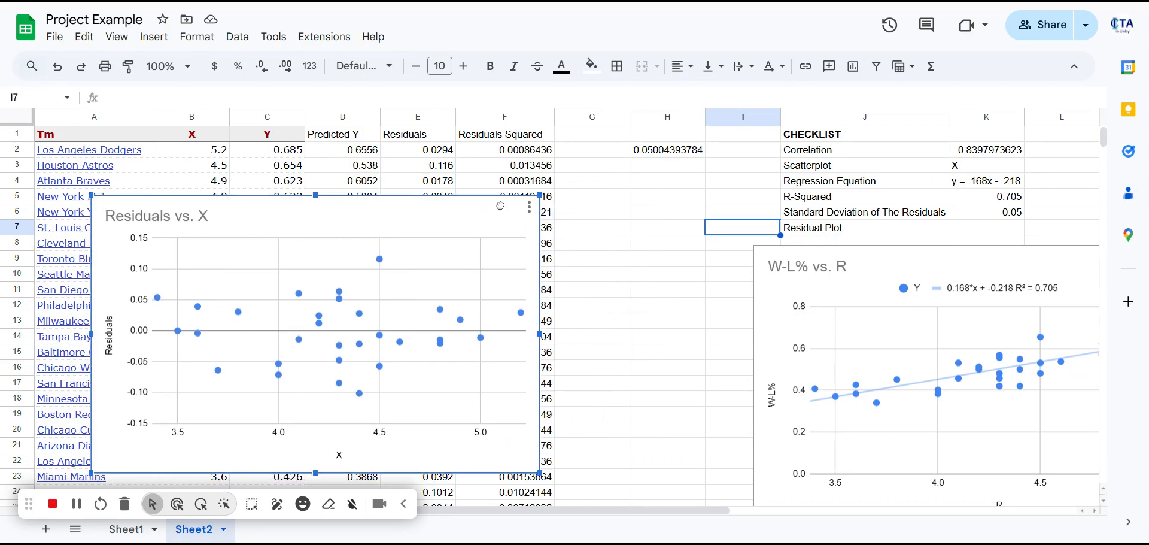
{"action": "scroll", "coordinate": [866, 259], "scroll_direction": "down", "scroll_amount": 1}
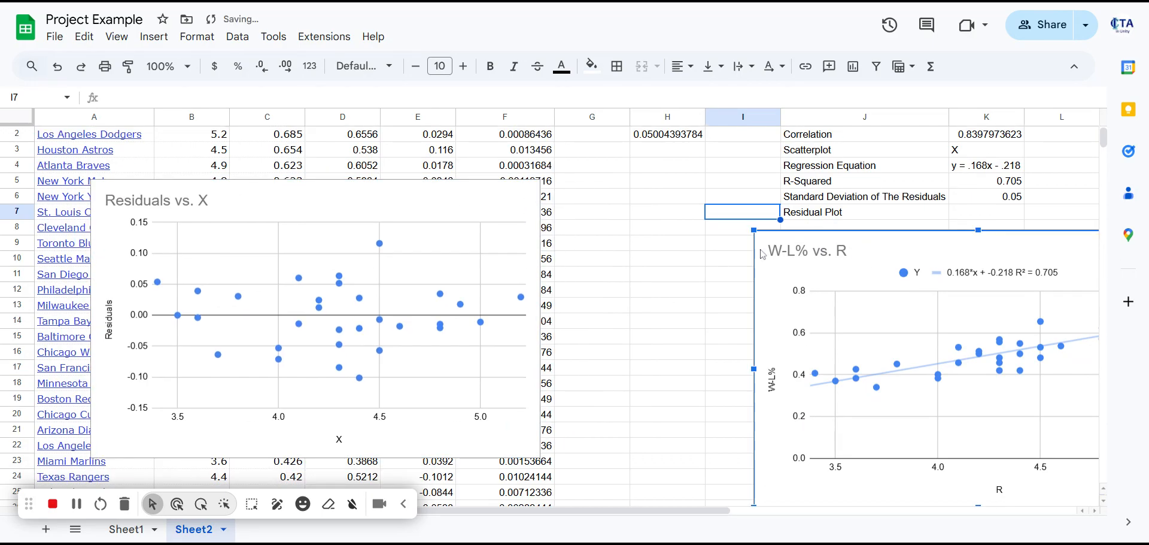
{"action": "left_click_drag", "start_coordinate": [447, 204], "coordinate": [438, 181]}
{"action": "left_click", "coordinate": [805, 238]}
{"action": "left_click_drag", "start_coordinate": [856, 242], "coordinate": [626, 202]}
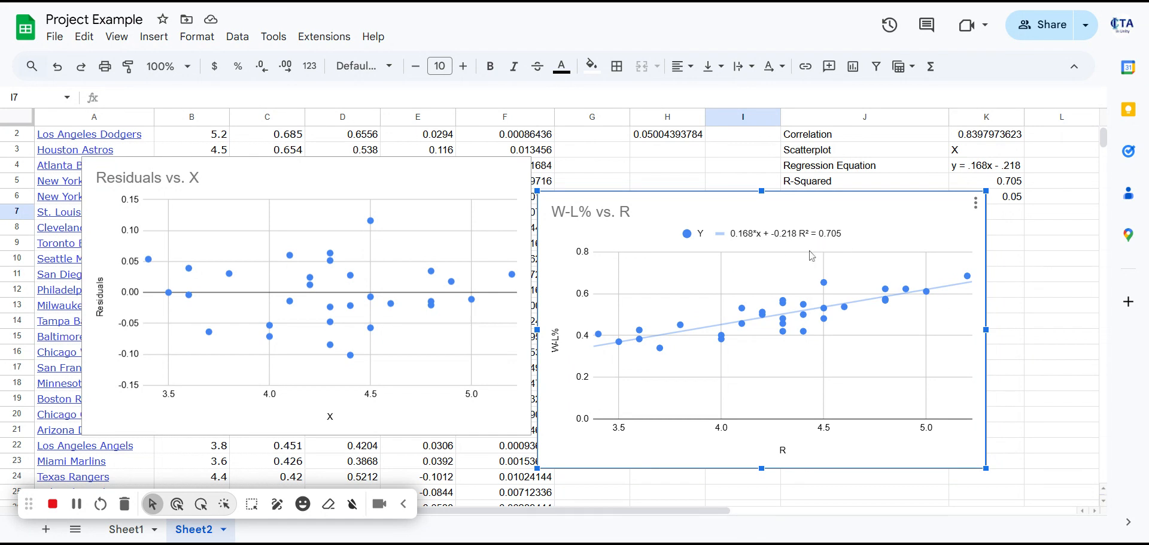
{"action": "left_click", "coordinate": [1009, 141]}
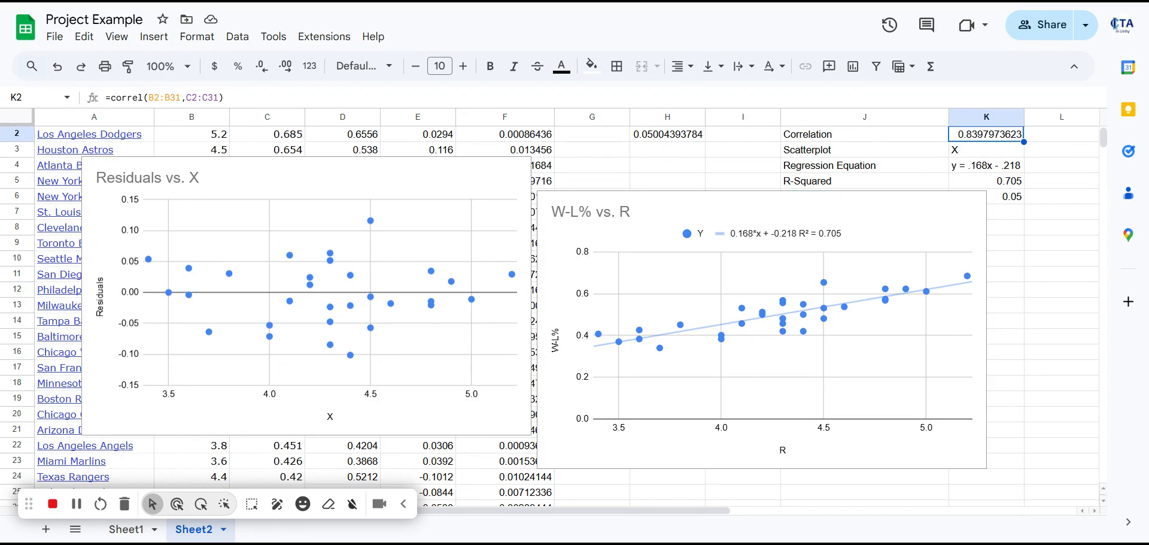
{"action": "left_click", "coordinate": [1060, 254]}
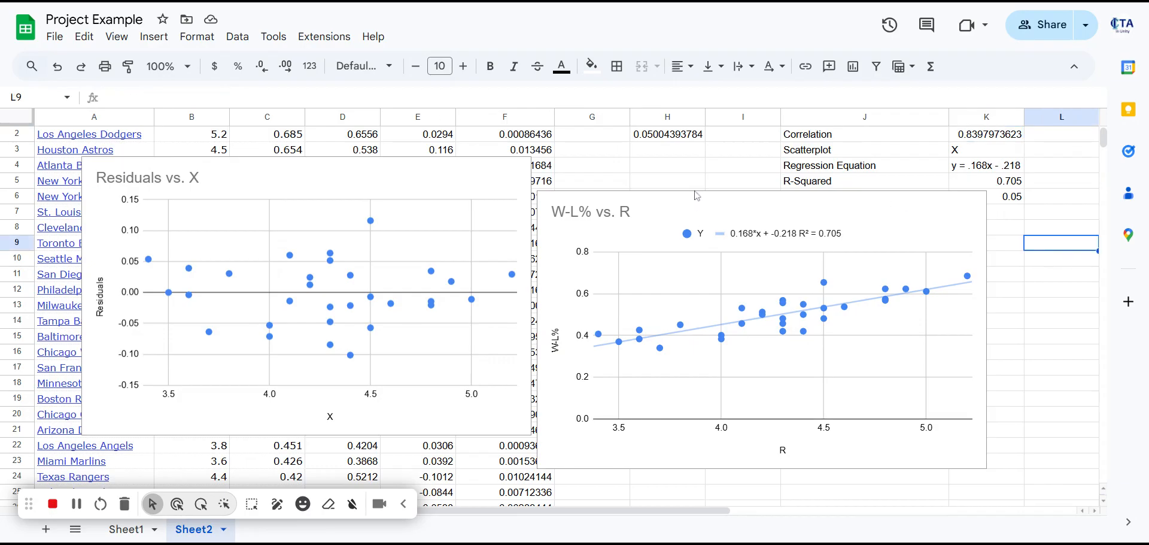
{"action": "scroll", "coordinate": [675, 156], "scroll_direction": "up", "scroll_amount": 2}
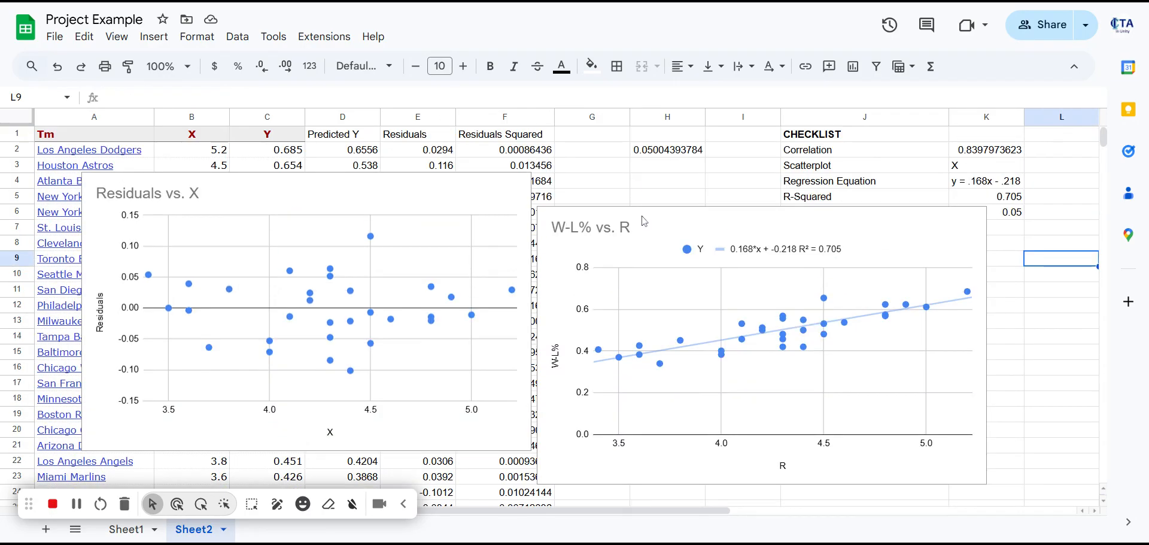
- Move the W-L% vs. R scatterplot and the residual plot to the area below the checklist, uncovering the team data
{"action": "left_click_drag", "start_coordinate": [655, 227], "coordinate": [818, 392]}
{"action": "scroll", "coordinate": [782, 316], "scroll_direction": "down", "scroll_amount": 2}
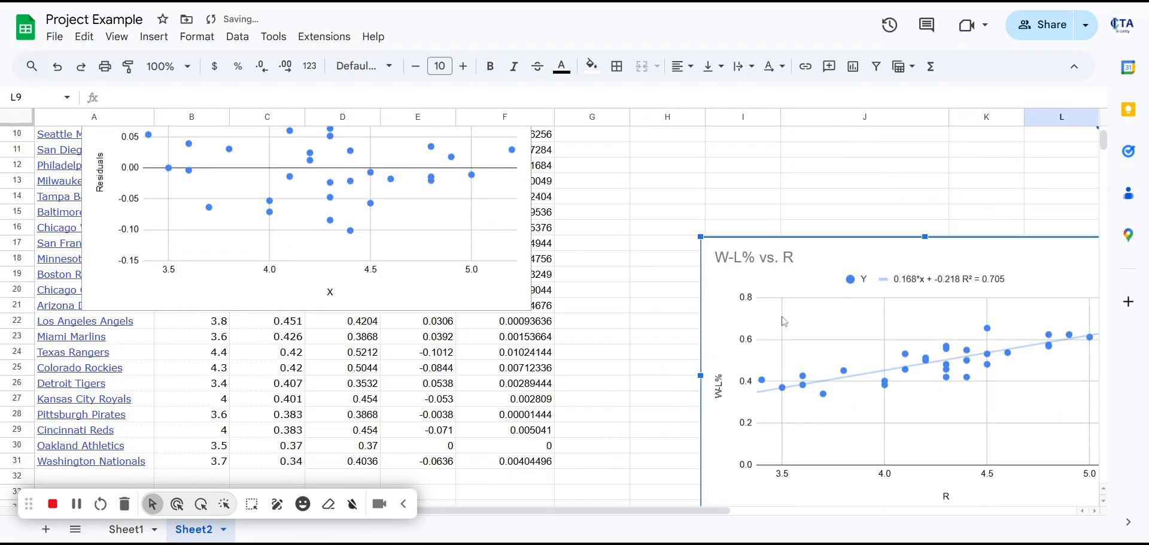
{"action": "scroll", "coordinate": [373, 175], "scroll_direction": "up", "scroll_amount": 3}
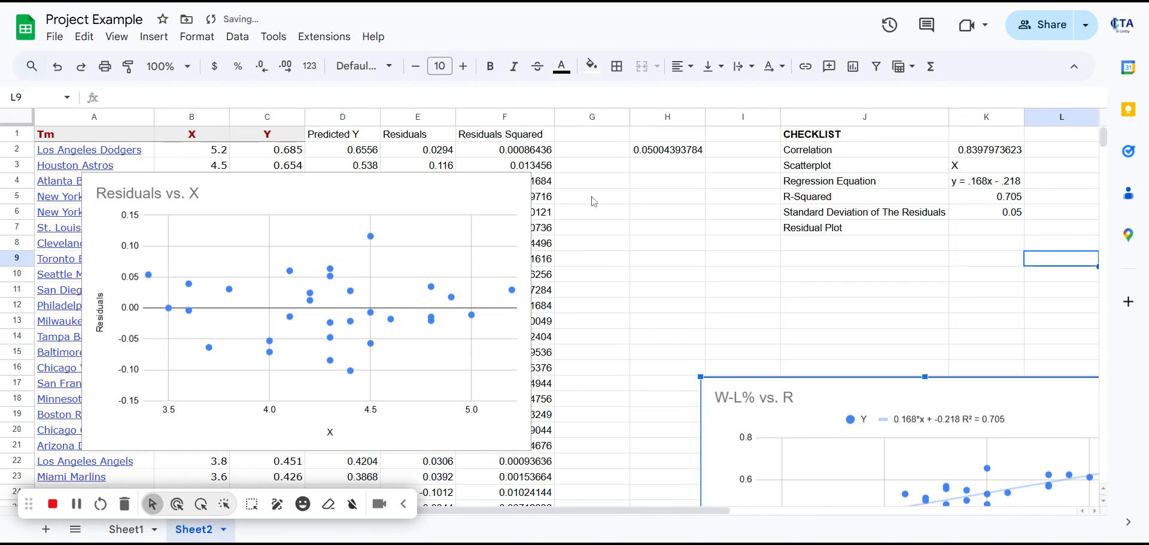
{"action": "left_click", "coordinate": [443, 191]}
{"action": "left_click_drag", "start_coordinate": [443, 191], "coordinate": [1102, 301]}
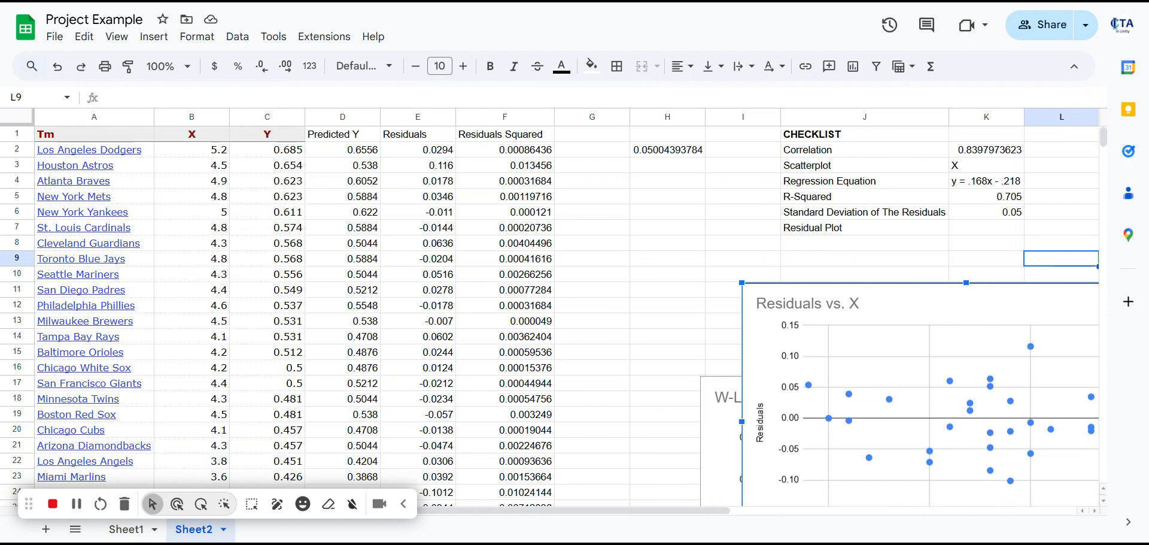
- Select the checklist's result cell K7 for the Residual Plot entry
{"action": "left_click", "coordinate": [1005, 201]}
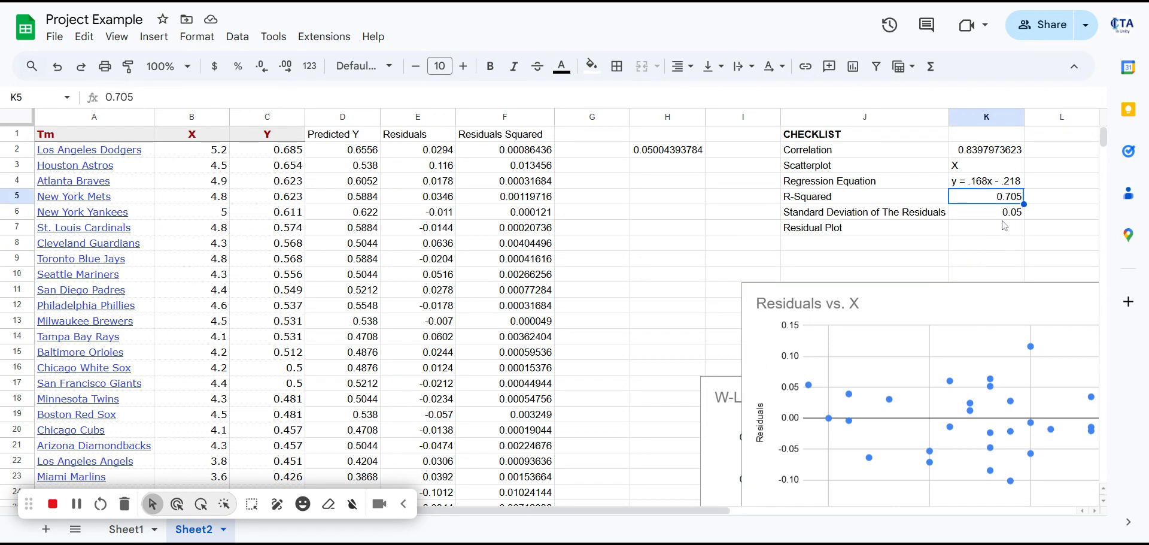
{"action": "key", "text": "Down"}
{"action": "key", "text": "Down"}
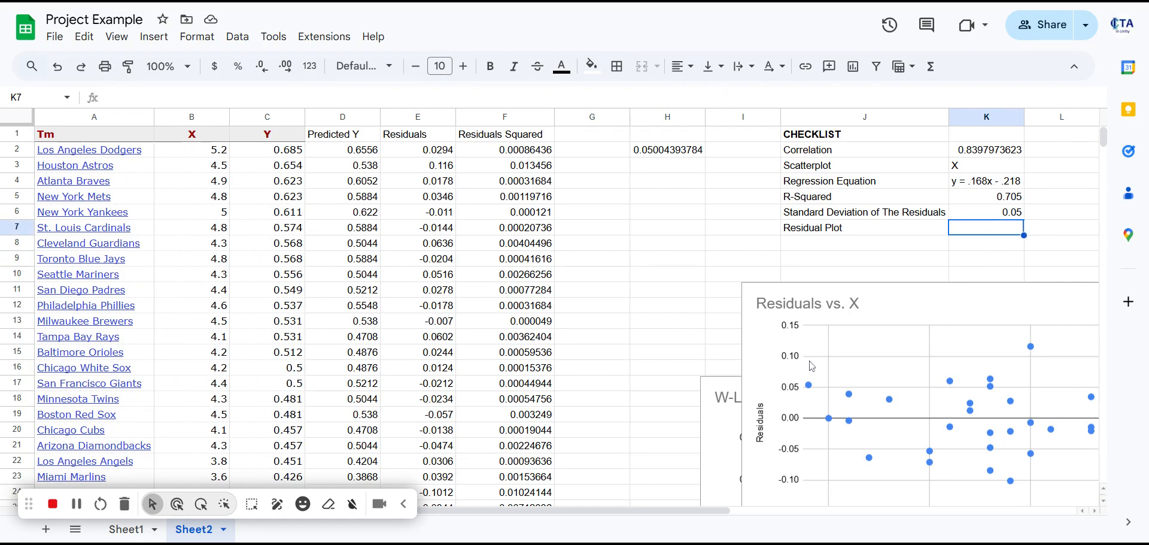
- Move the residual plot over columns A to E from row 7 and the W-L% vs. R scatterplot beside it from about row 13
{"action": "left_click", "coordinate": [907, 309]}
{"action": "scroll", "coordinate": [907, 310], "scroll_direction": "down", "scroll_amount": 1}
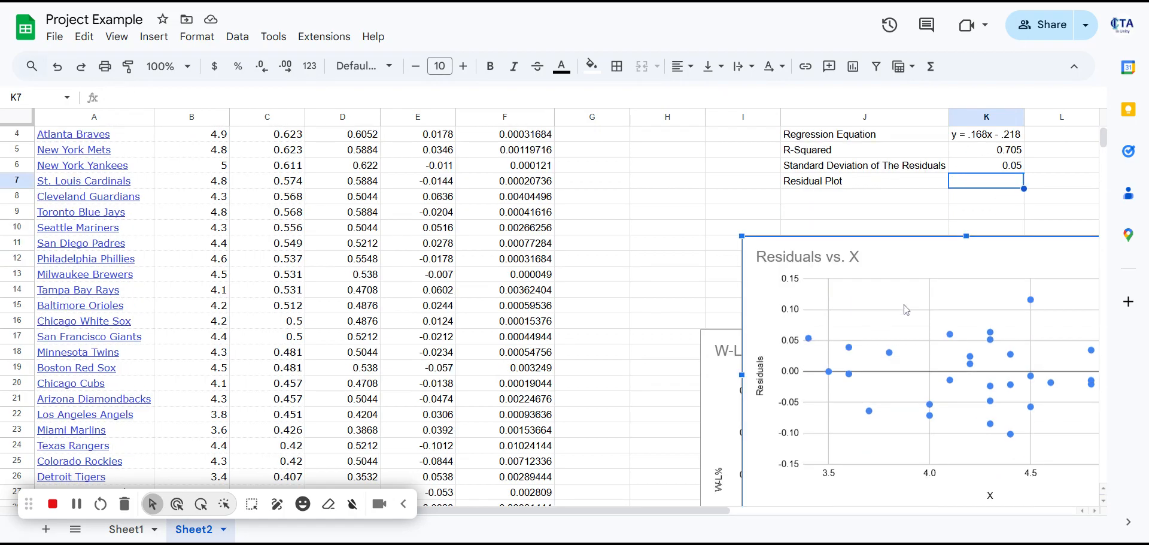
{"action": "left_click_drag", "start_coordinate": [912, 252], "coordinate": [146, 197]}
{"action": "left_click", "coordinate": [772, 338]}
{"action": "scroll", "coordinate": [772, 339], "scroll_direction": "down", "scroll_amount": 2}
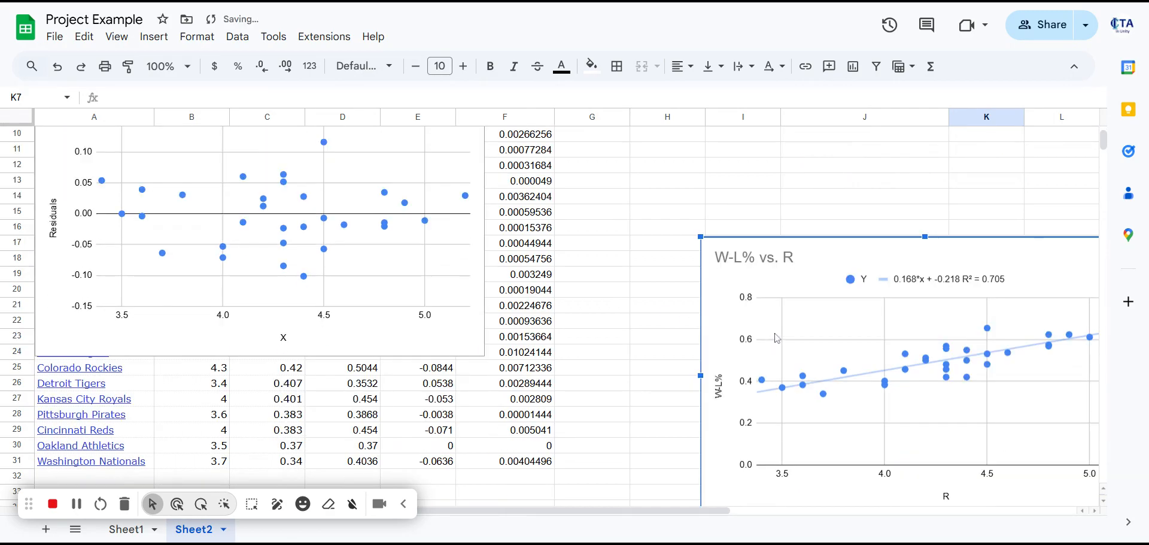
{"action": "left_click_drag", "start_coordinate": [787, 260], "coordinate": [619, 194]}
{"action": "scroll", "coordinate": [663, 337], "scroll_direction": "up", "scroll_amount": 3}
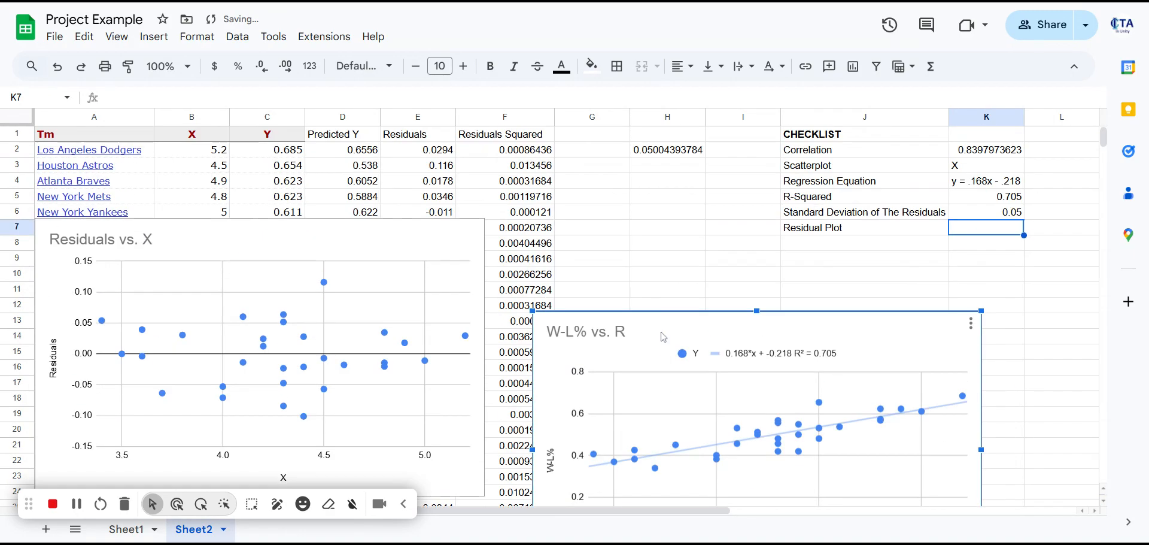